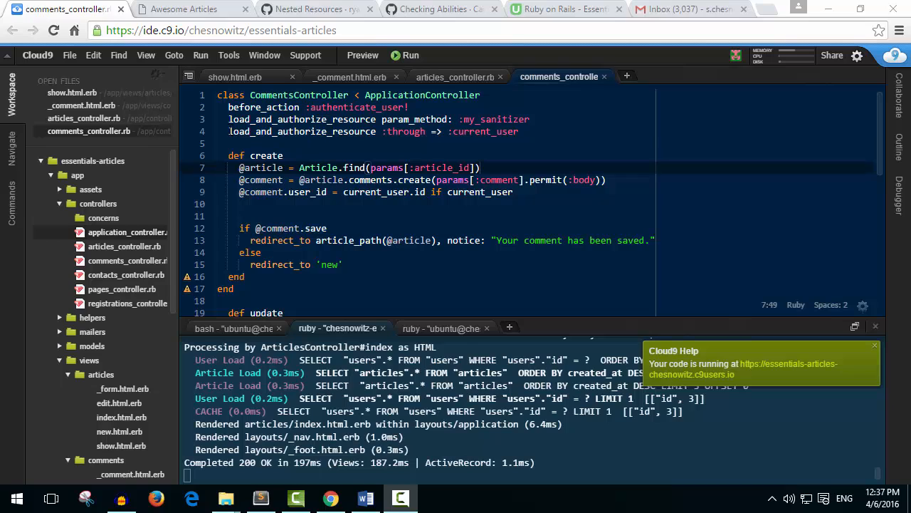
Compare the controller's loading line with the wiki's load_and_authorize_resource :through => :current_user example.
{"action": "left_click_drag", "start_coordinate": [228, 131], "coordinate": [519, 131]}
{"action": "left_click", "coordinate": [526, 136]}
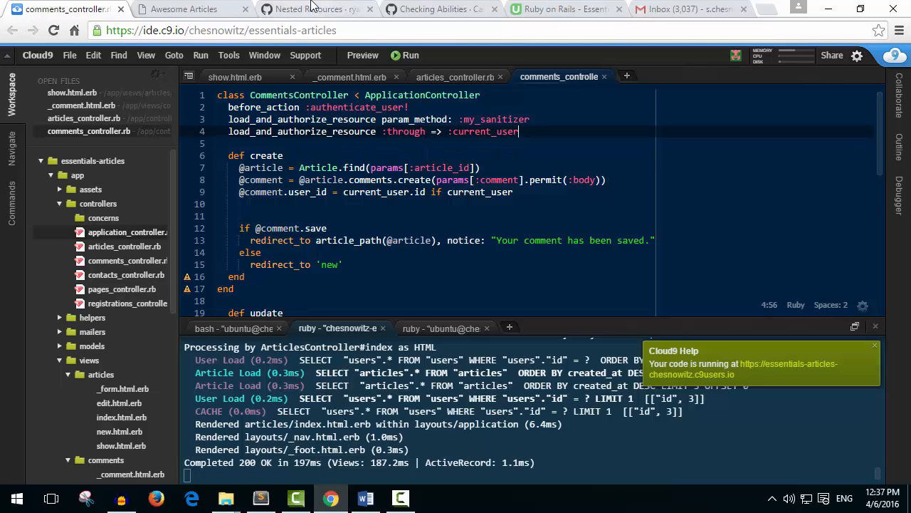
{"action": "left_click", "coordinate": [318, 11]}
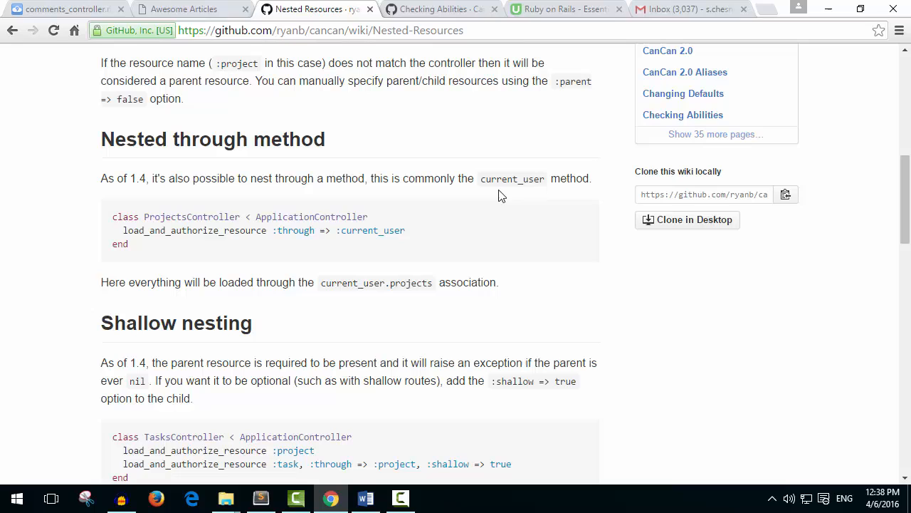
{"action": "left_click_drag", "start_coordinate": [405, 230], "coordinate": [125, 230]}
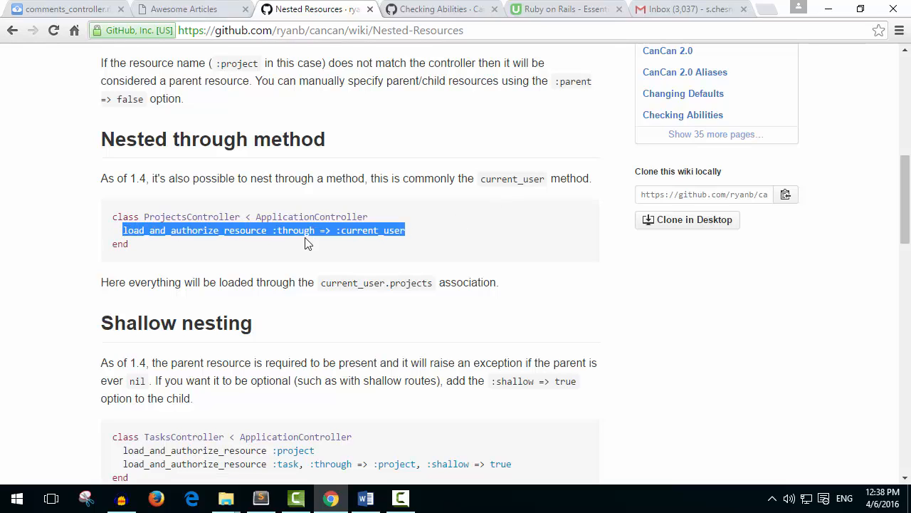
Return to comments_controller.rb and review its line 4 resource-loading statement.
{"action": "left_click", "coordinate": [204, 12]}
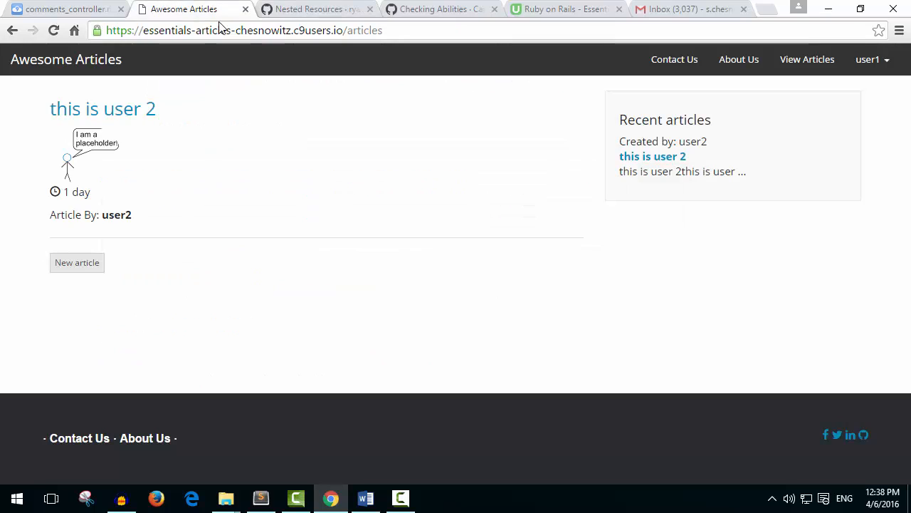
{"action": "key", "text": "ctrl+1"}
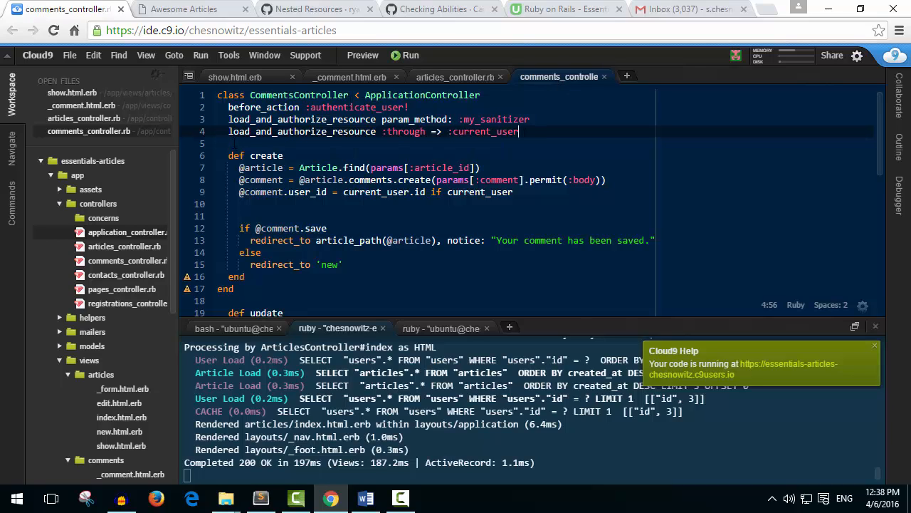
{"action": "left_click_drag", "start_coordinate": [229, 131], "coordinate": [520, 132]}
{"action": "left_click", "coordinate": [517, 131]}
Open show.html.erb from the views/articles folder in the workspace tree.
{"action": "left_click", "coordinate": [257, 78]}
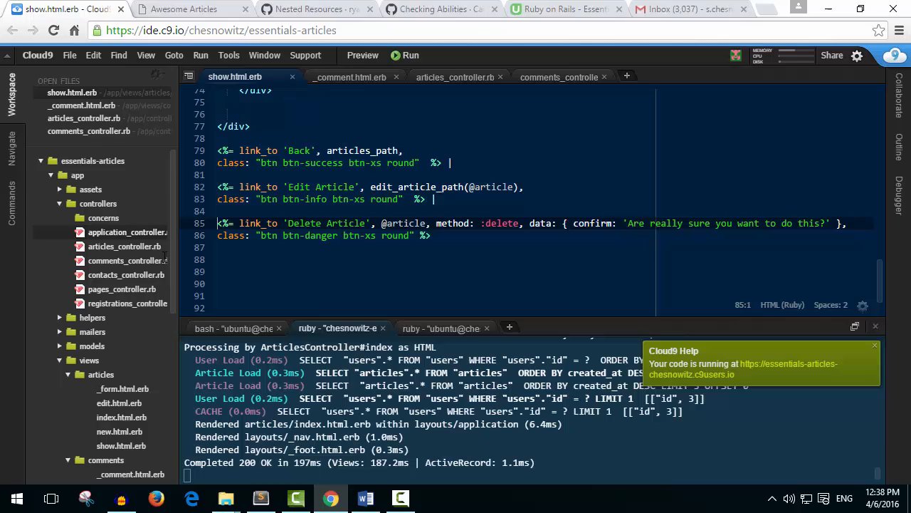
{"action": "scroll", "coordinate": [118, 241], "scroll_direction": "down", "scroll_amount": 1}
{"action": "scroll", "coordinate": [118, 241], "scroll_direction": "down", "scroll_amount": 2}
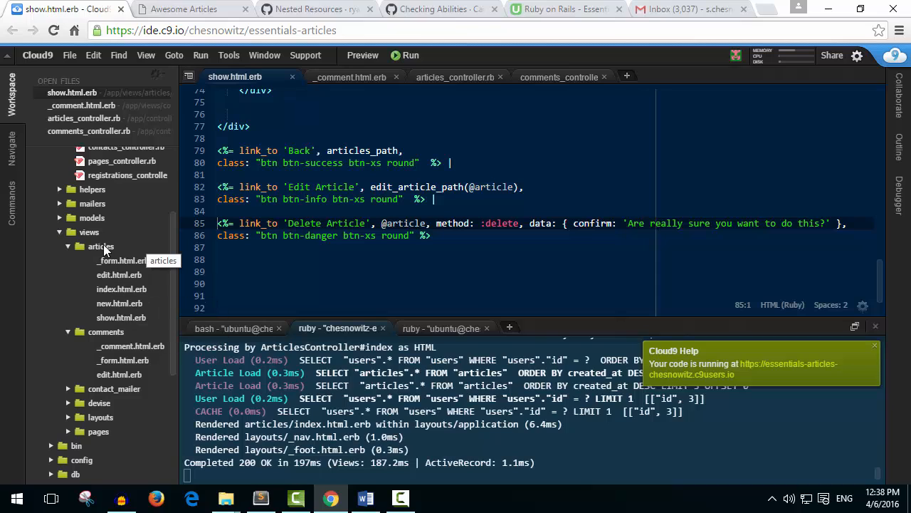
{"action": "left_click", "coordinate": [125, 318]}
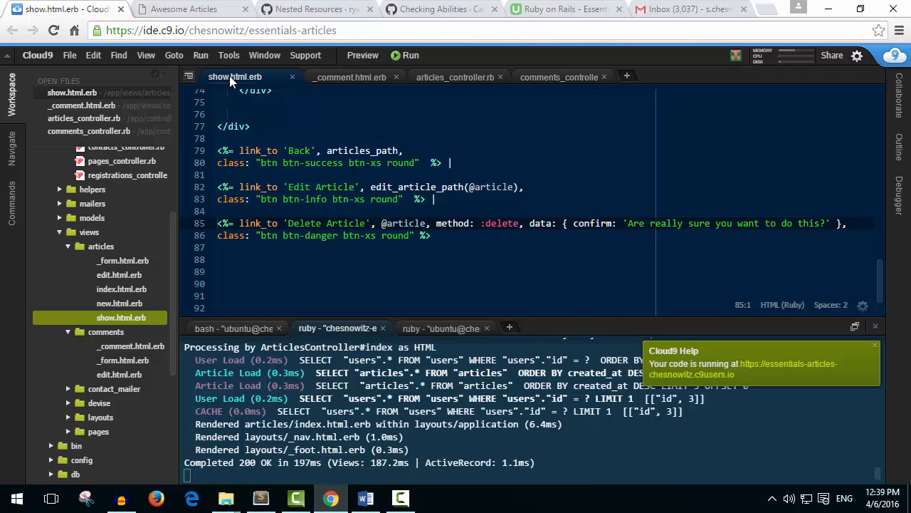
Open the 'this is user 2' article in the running Awesome Articles app.
{"action": "left_click", "coordinate": [191, 12]}
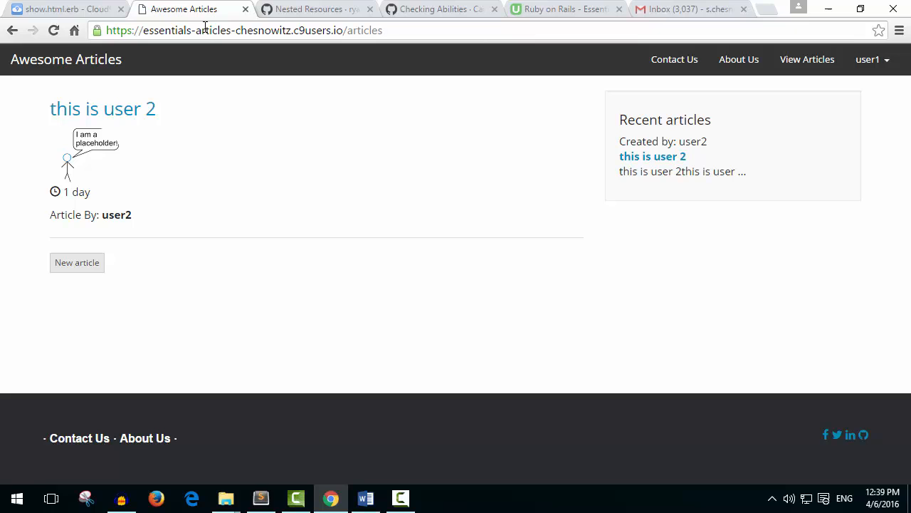
{"action": "left_click", "coordinate": [120, 113]}
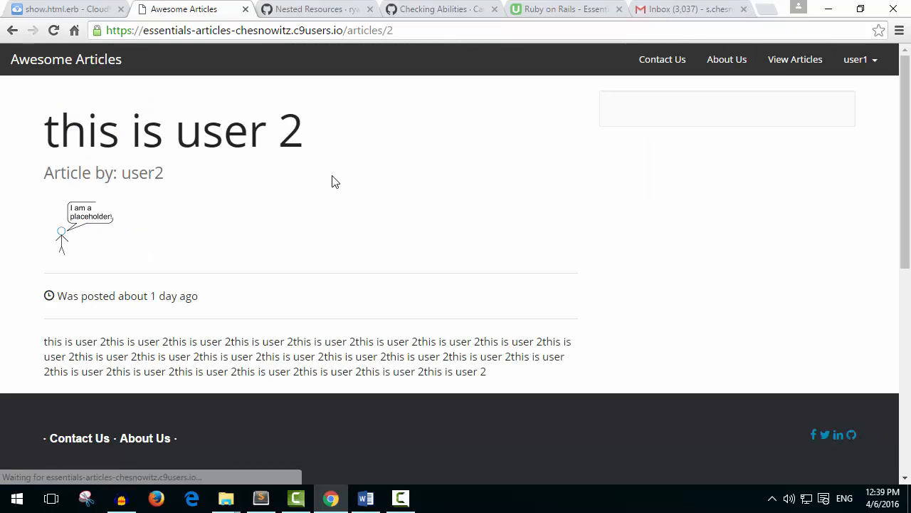
{"action": "scroll", "coordinate": [333, 182], "scroll_direction": "down", "scroll_amount": 2}
{"action": "scroll", "coordinate": [333, 181], "scroll_direction": "down", "scroll_amount": 3}
{"action": "scroll", "coordinate": [333, 182], "scroll_direction": "down", "scroll_amount": 1}
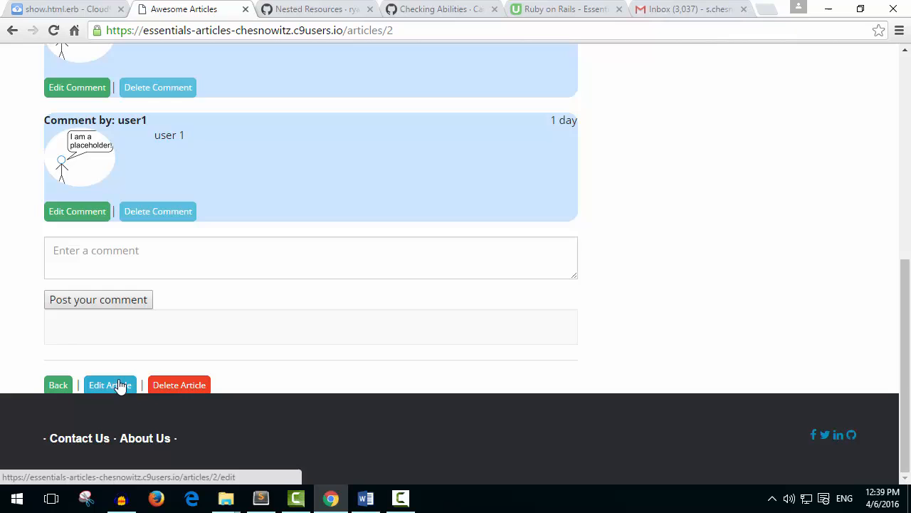
{"action": "scroll", "coordinate": [230, 348], "scroll_direction": "up", "scroll_amount": 3}
{"action": "scroll", "coordinate": [230, 347], "scroll_direction": "up", "scroll_amount": 2}
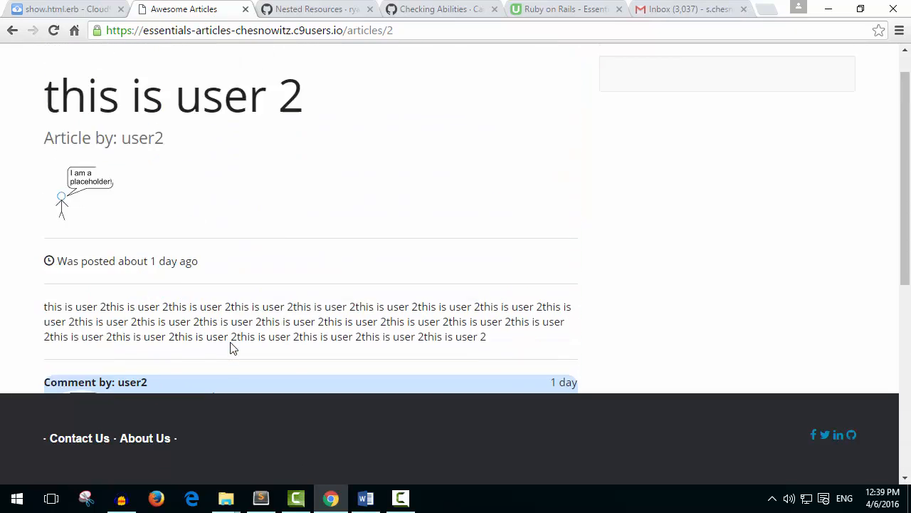
{"action": "scroll", "coordinate": [230, 347], "scroll_direction": "up", "scroll_amount": 1}
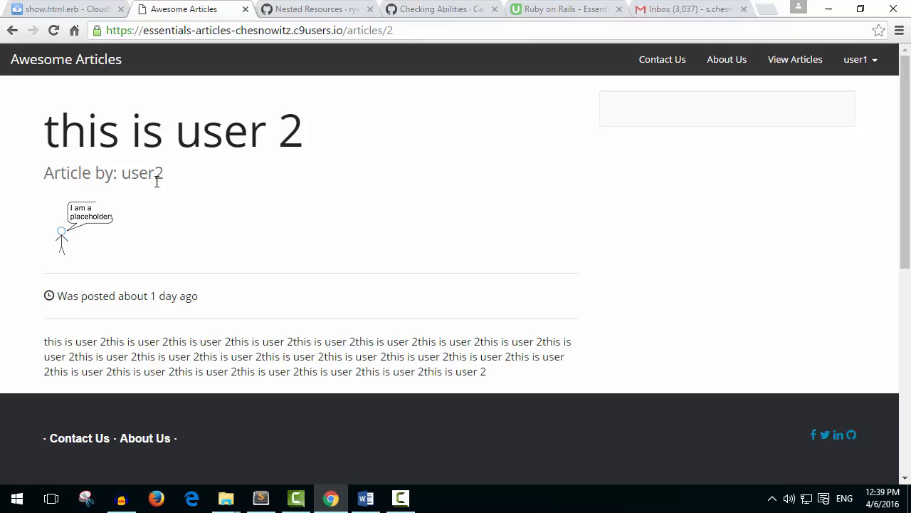
{"action": "scroll", "coordinate": [174, 178], "scroll_direction": "down", "scroll_amount": 4}
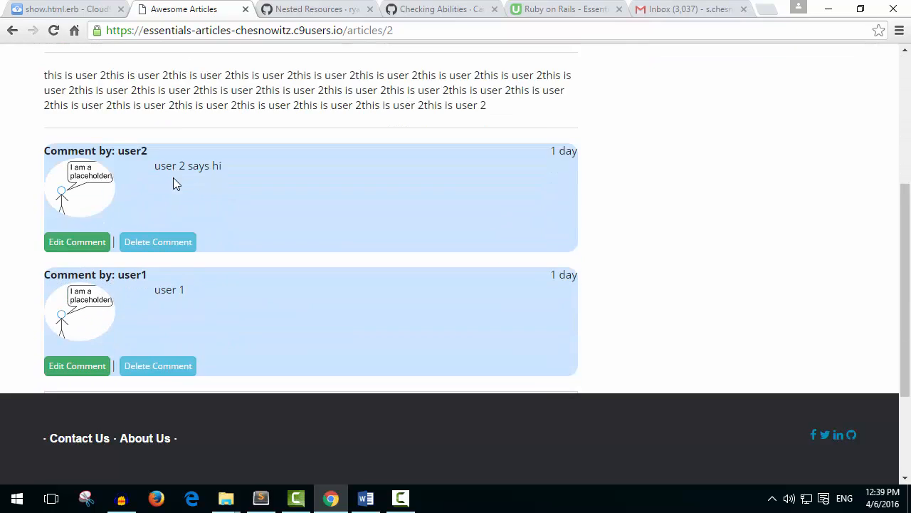
{"action": "scroll", "coordinate": [207, 182], "scroll_direction": "down", "scroll_amount": 1}
{"action": "scroll", "coordinate": [210, 185], "scroll_direction": "down", "scroll_amount": 1}
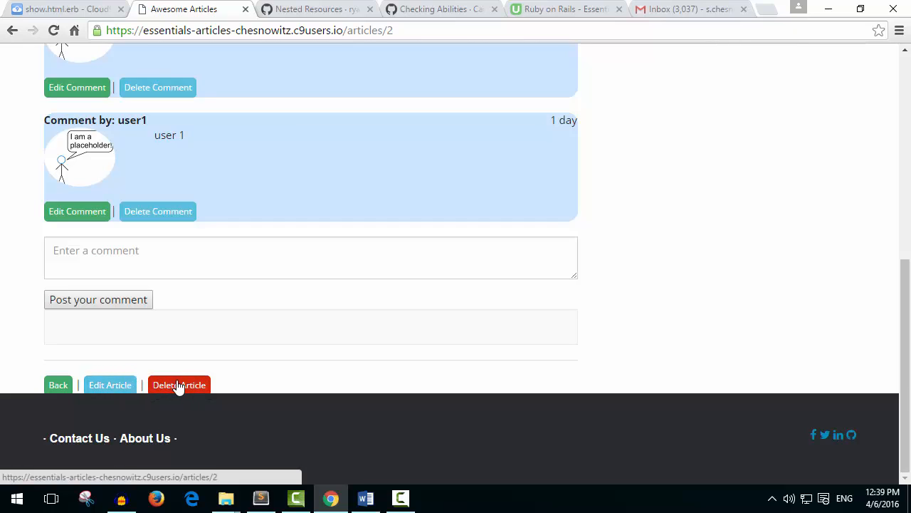
{"action": "scroll", "coordinate": [281, 277], "scroll_direction": "up", "scroll_amount": 1}
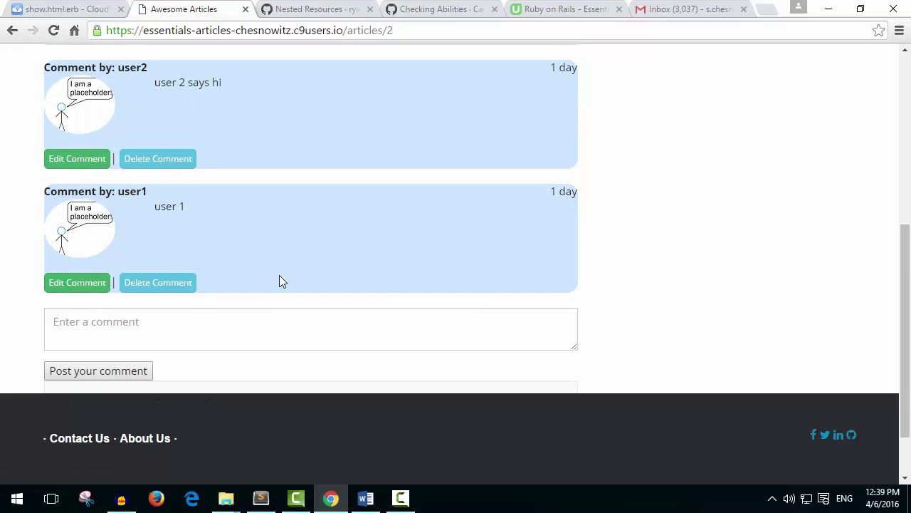
{"action": "left_click", "coordinate": [82, 12]}
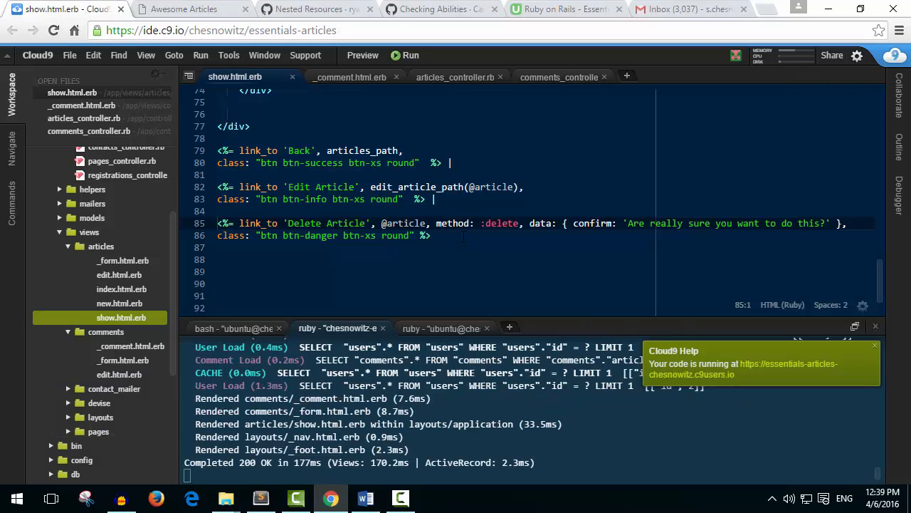
{"action": "left_click", "coordinate": [440, 247]}
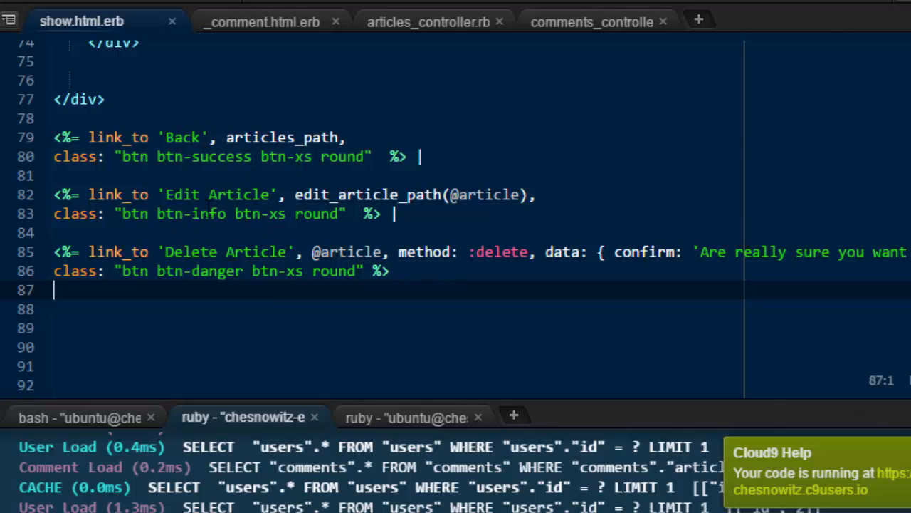
{"action": "left_click", "coordinate": [145, 177]}
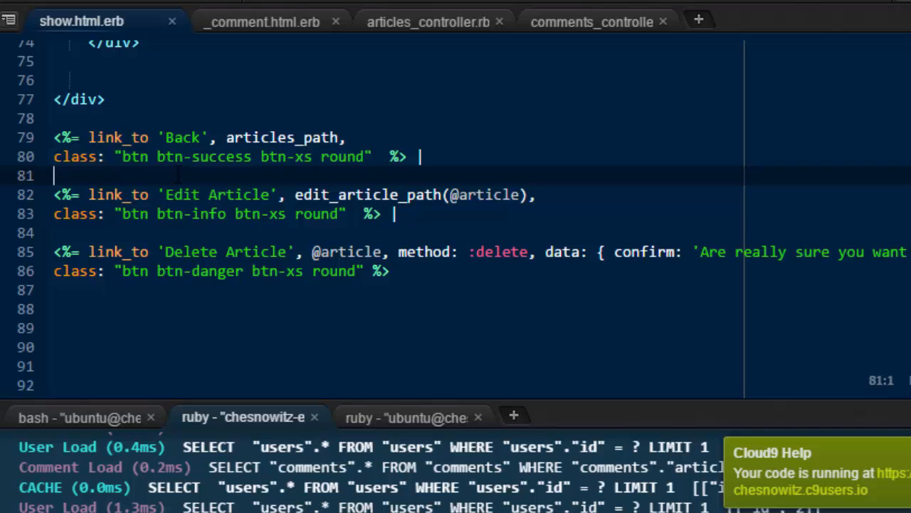
{"action": "type", "text": "<%"}
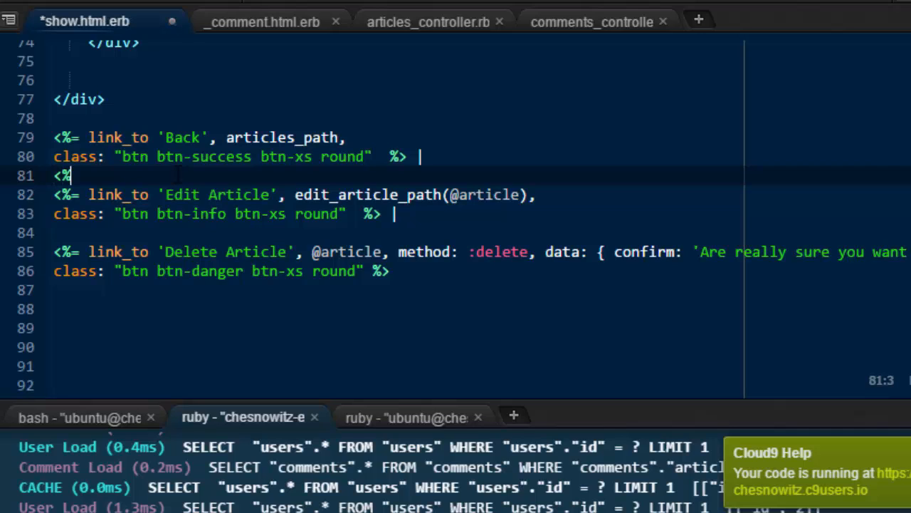
{"action": "type", "text": " if "}
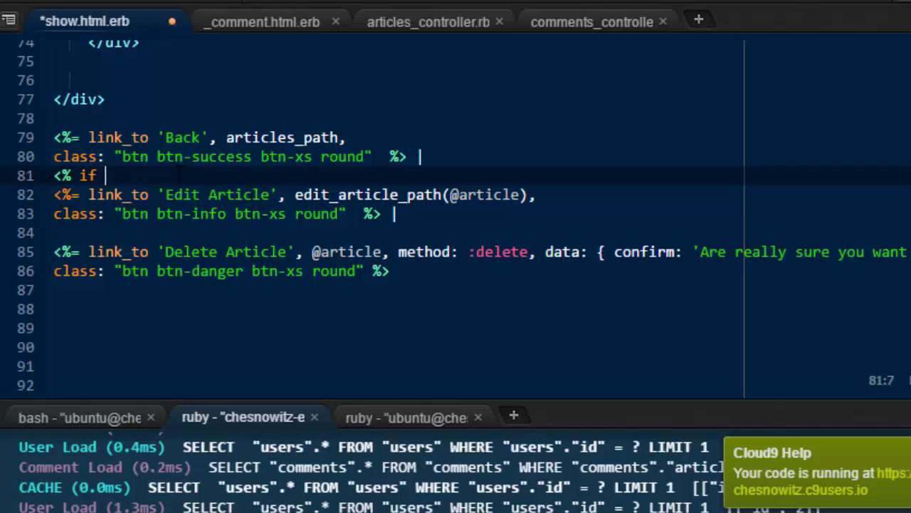
{"action": "type", "text": "can"}
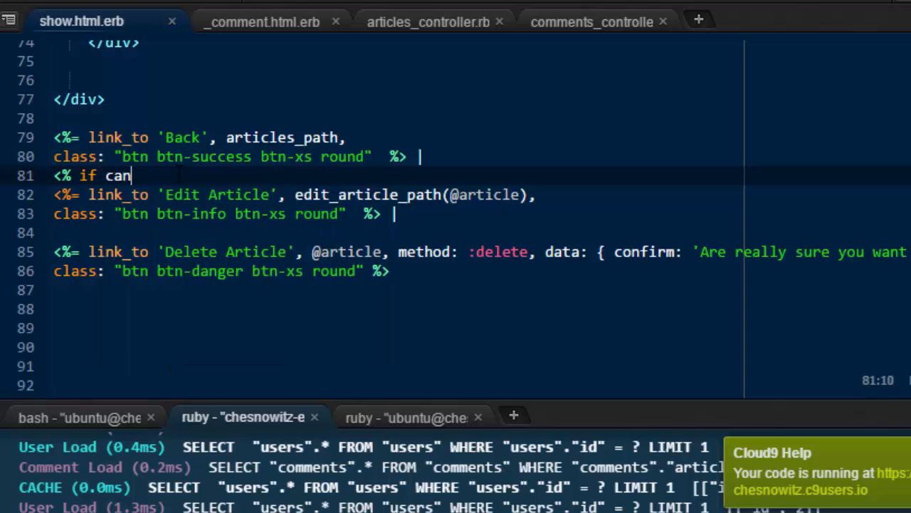
{"action": "type", "text": "?"}
{"action": "type", "text": " :up"}
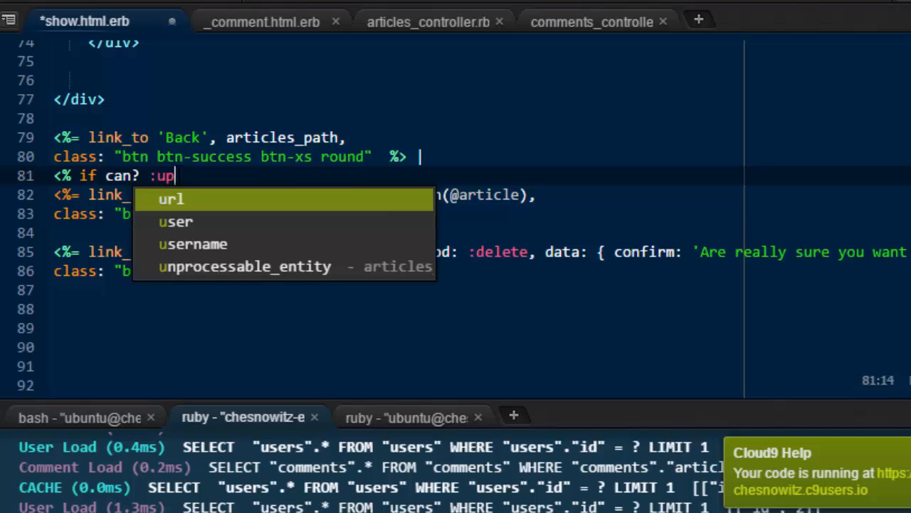
{"action": "type", "text": "date,"}
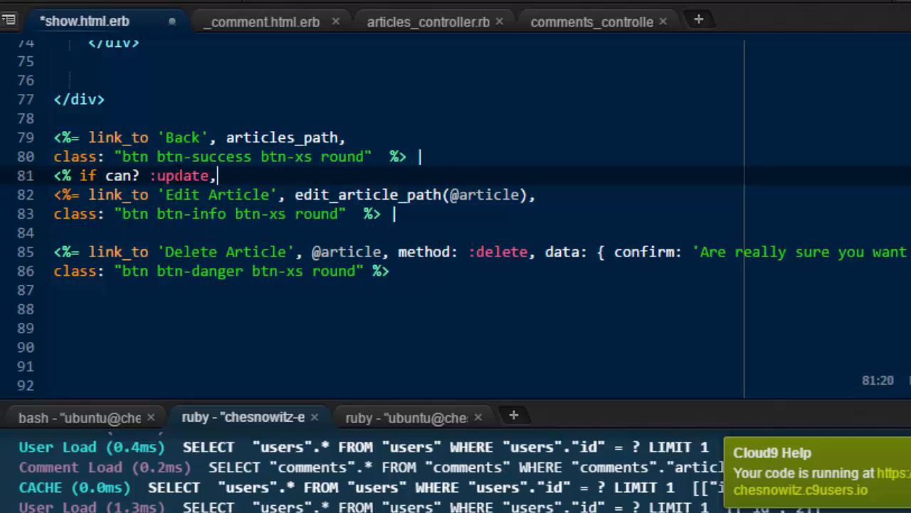
{"action": "key", "text": "ctrl+s"}
{"action": "key", "text": "ctrl+s"}
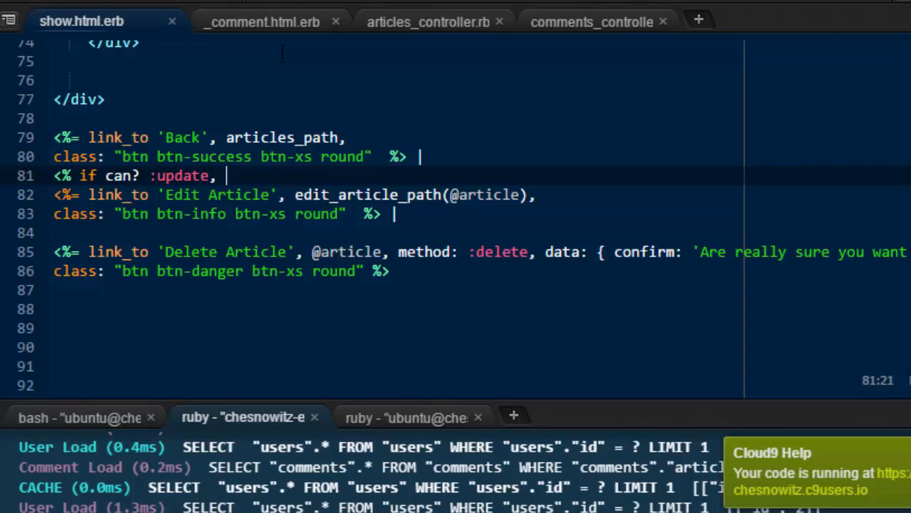
{"action": "type", "text": "@"}
{"action": "key", "text": "ctrl+s"}
{"action": "type", "text": "articl"}
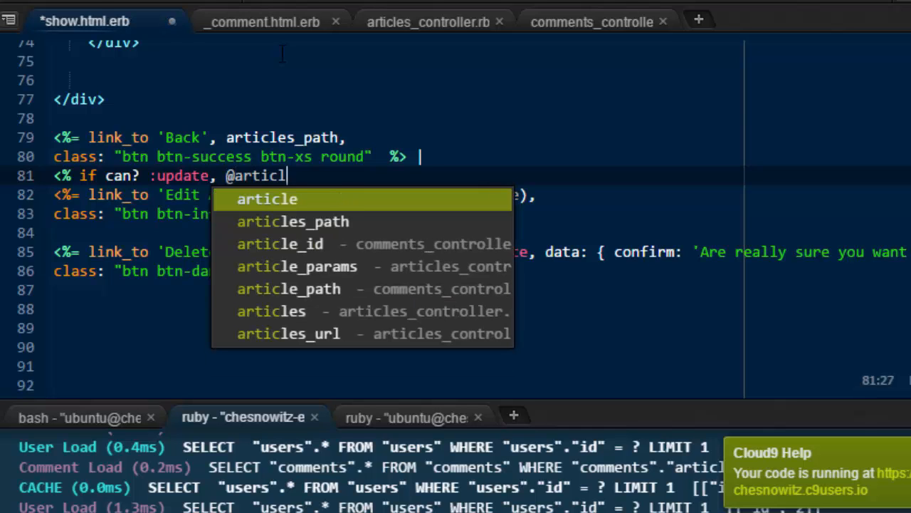
{"action": "type", "text": "e"}
{"action": "key", "text": "ctrl+s"}
{"action": "left_click", "coordinate": [371, 79]}
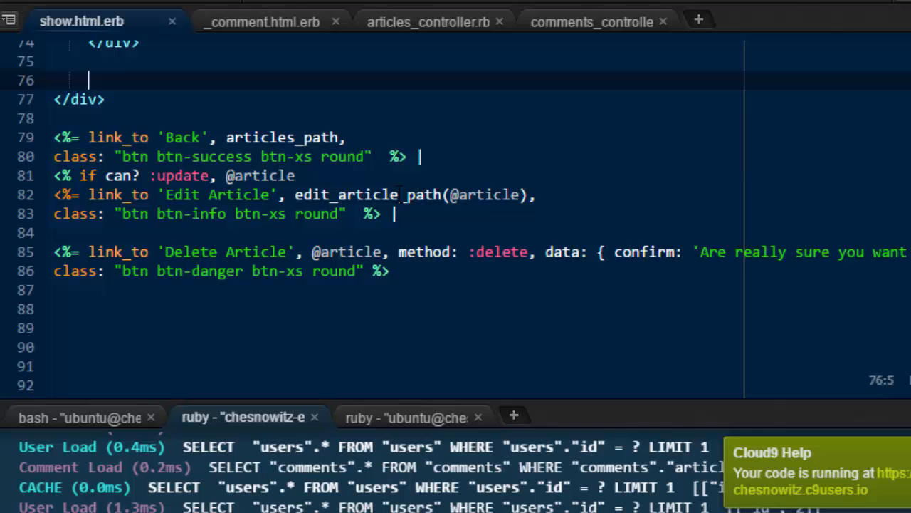
Close the update check with ' %>', remove the stray character and save show.html.erb.
{"action": "left_click_drag", "start_coordinate": [450, 194], "coordinate": [521, 195]}
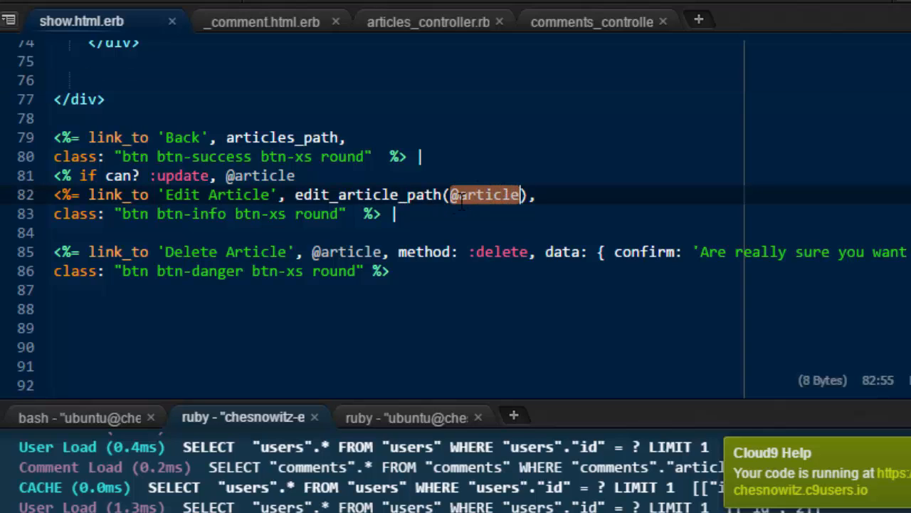
{"action": "left_click", "coordinate": [320, 251]}
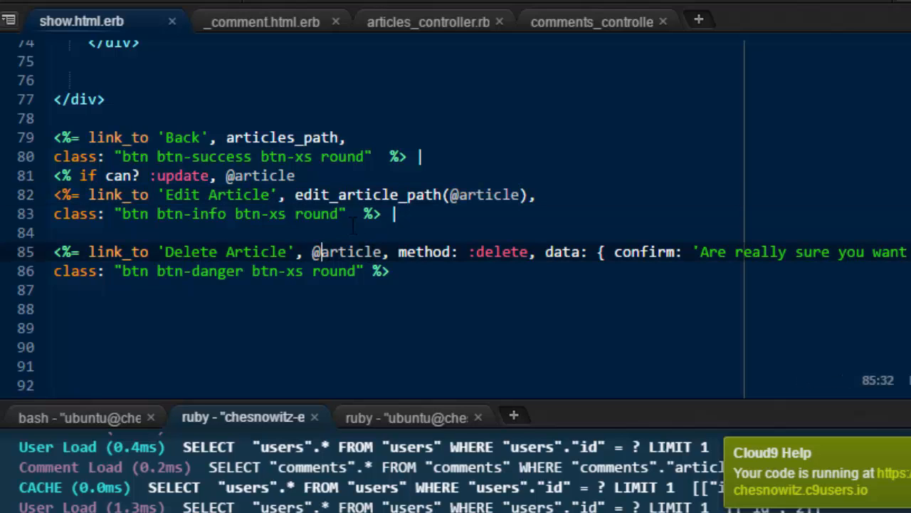
{"action": "left_click_drag", "start_coordinate": [313, 251], "coordinate": [357, 251]}
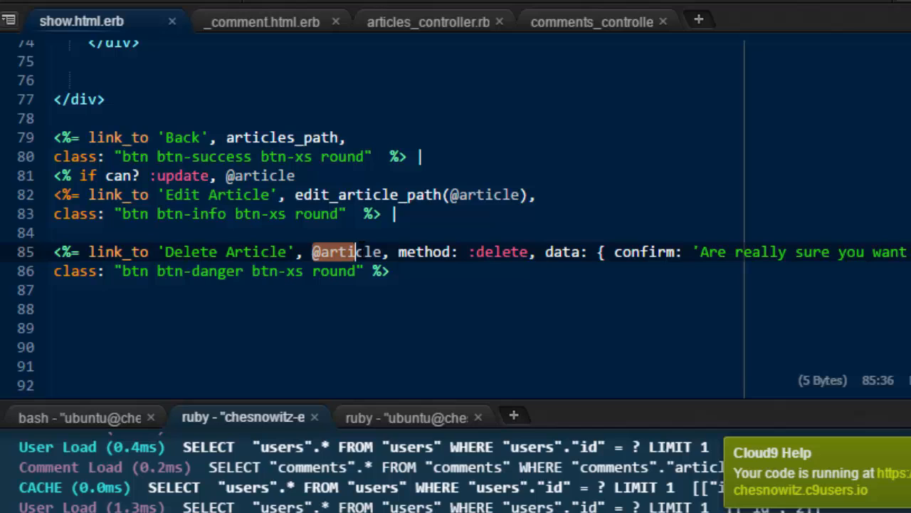
{"action": "left_click", "coordinate": [357, 251]}
{"action": "left_click", "coordinate": [335, 175]}
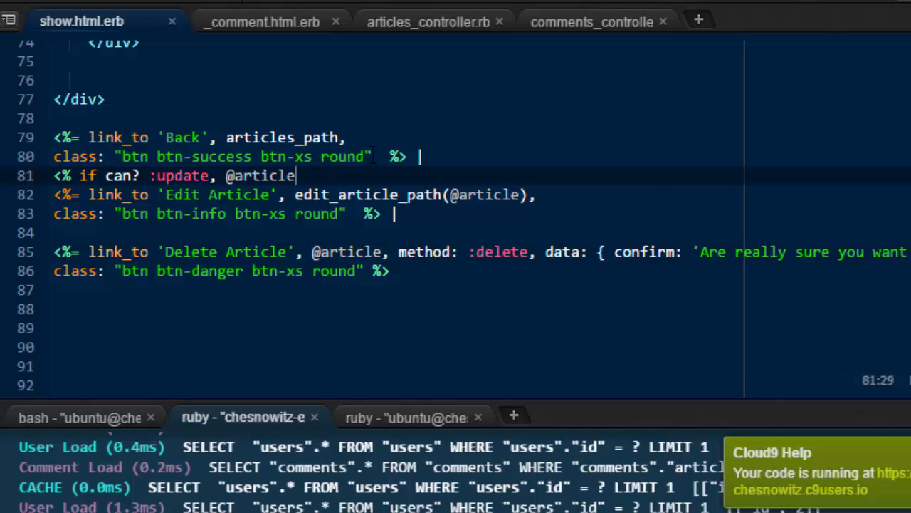
{"action": "type", "text": " %"}
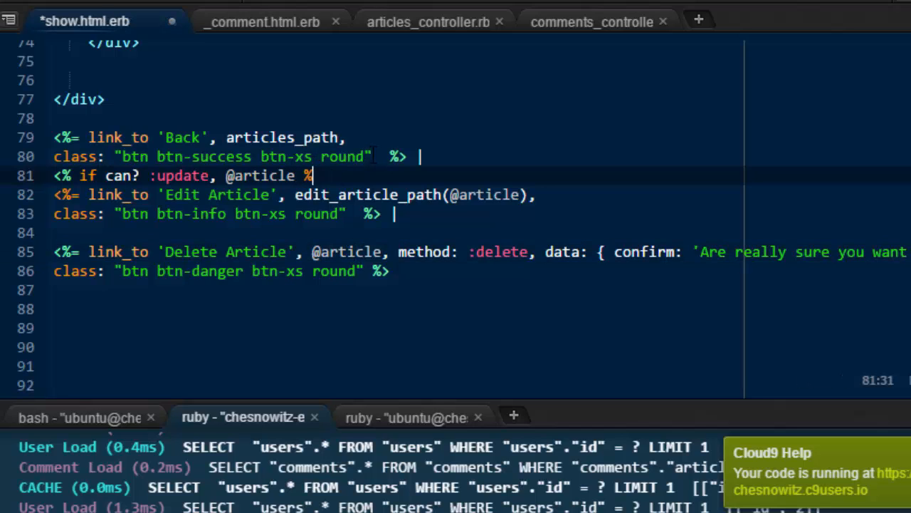
{"action": "type", "text": ">"}
{"action": "key", "text": "BackSpace"}
{"action": "key", "text": "ctrl+s"}
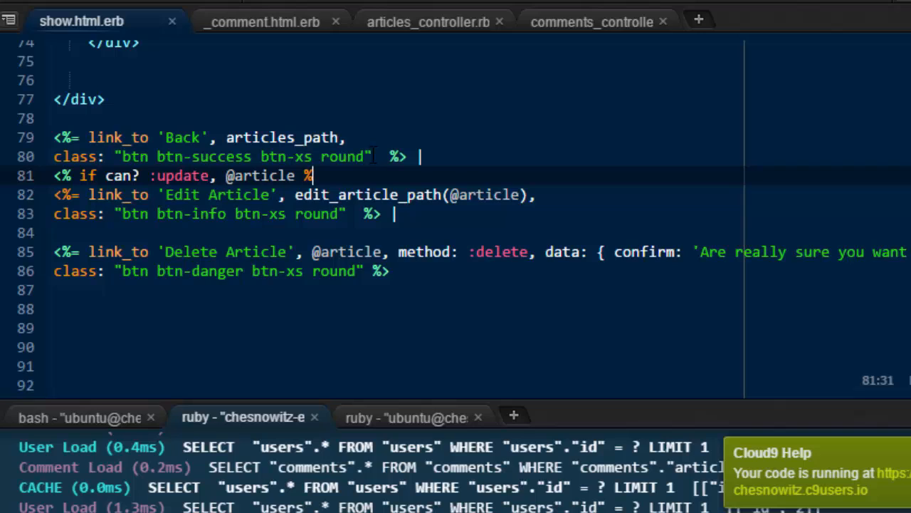
{"action": "type", "text": ">"}
{"action": "key", "text": "ctrl+s"}
Copy the update check above the Delete Article link and change it to can? :destroy.
{"action": "left_click", "coordinate": [263, 195]}
{"action": "mouse_move", "coordinate": [324, 175]}
{"action": "left_mouse_down"}
{"action": "mouse_move", "coordinate": [106, 157]}
{"action": "mouse_move", "coordinate": [73, 175]}
{"action": "left_mouse_up"}
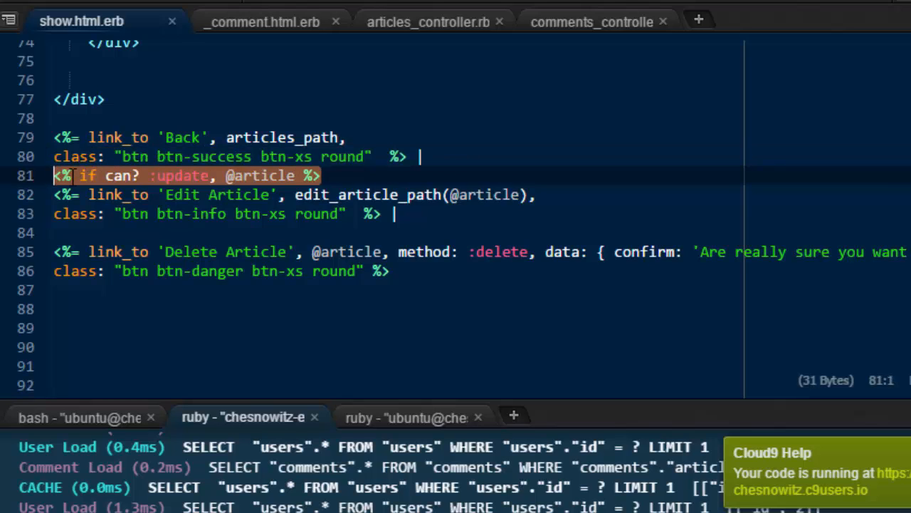
{"action": "right_click", "coordinate": [72, 176]}
{"action": "left_click", "coordinate": [95, 212]}
{"action": "left_click", "coordinate": [102, 233]}
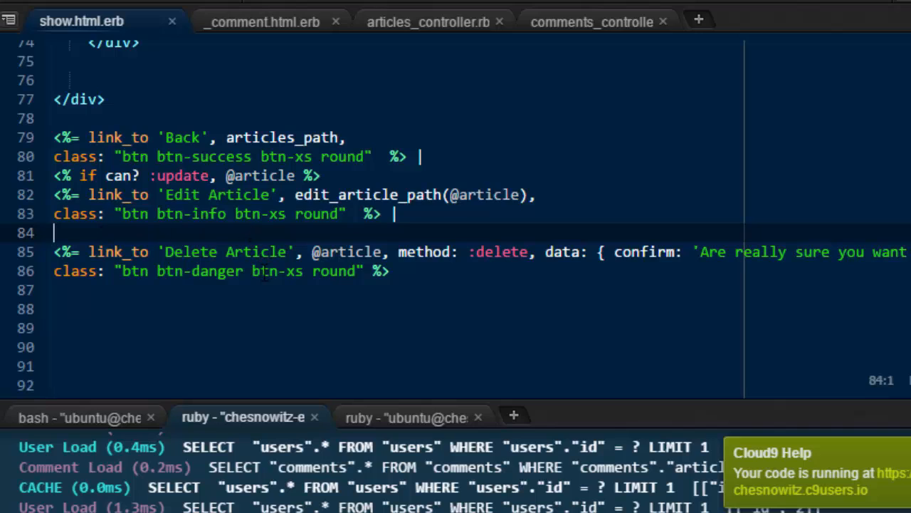
{"action": "key", "text": "ctrl+v"}
{"action": "left_click", "coordinate": [239, 308]}
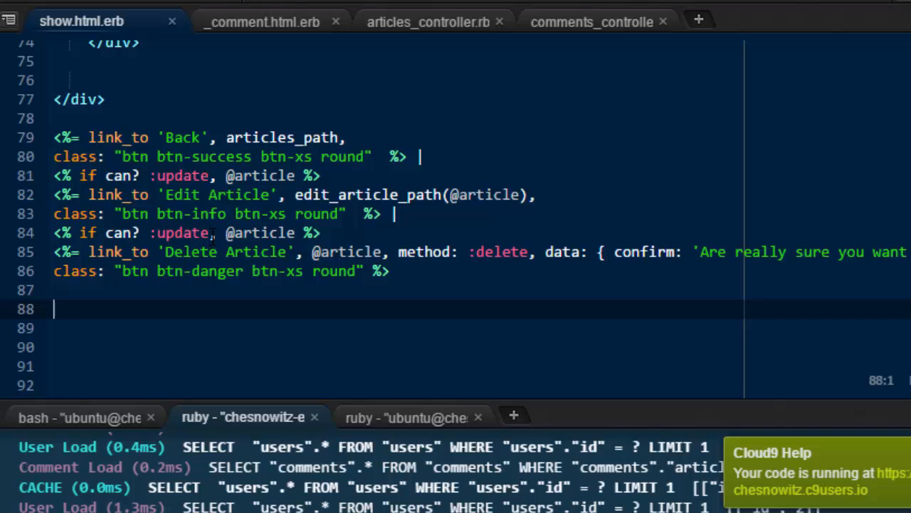
{"action": "left_click_drag", "start_coordinate": [211, 233], "coordinate": [158, 233]}
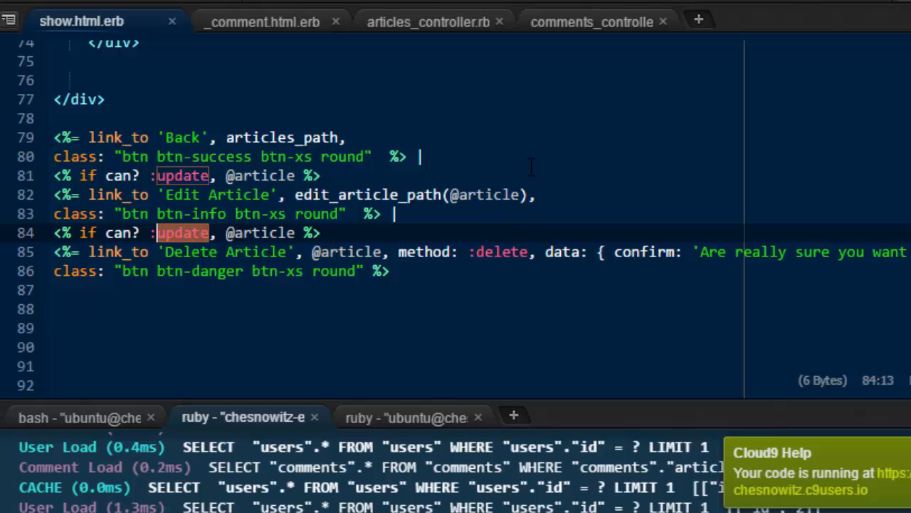
{"action": "type", "text": "destro"}
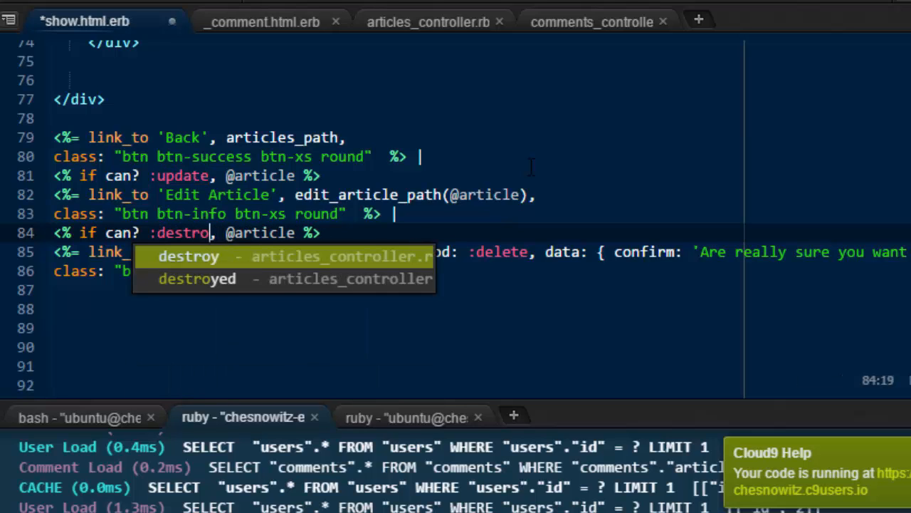
{"action": "type", "text": "y"}
{"action": "key", "text": "ctrl+s"}
Add a '<% end %>' line after the Delete Article link and save.
{"action": "left_click", "coordinate": [533, 155]}
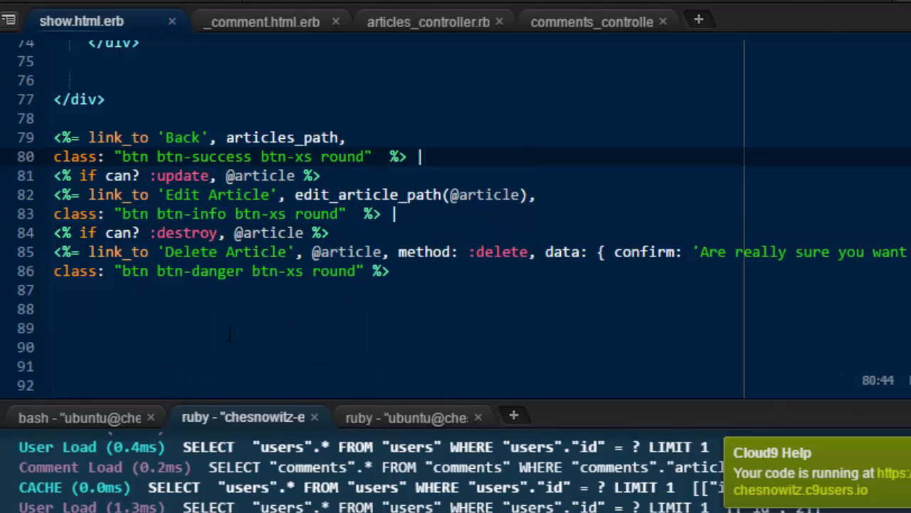
{"action": "left_click", "coordinate": [430, 273]}
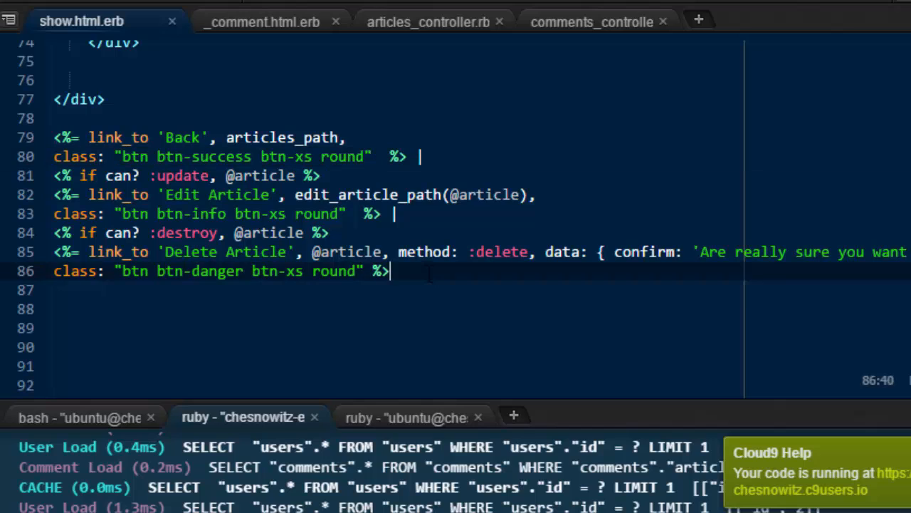
{"action": "key", "text": "Return"}
{"action": "key", "text": "ctrl+s"}
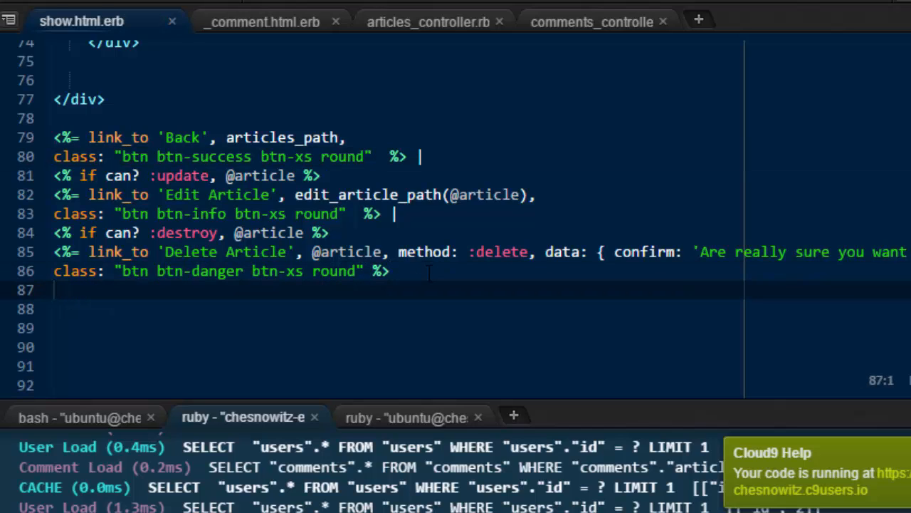
{"action": "type", "text": "<%"}
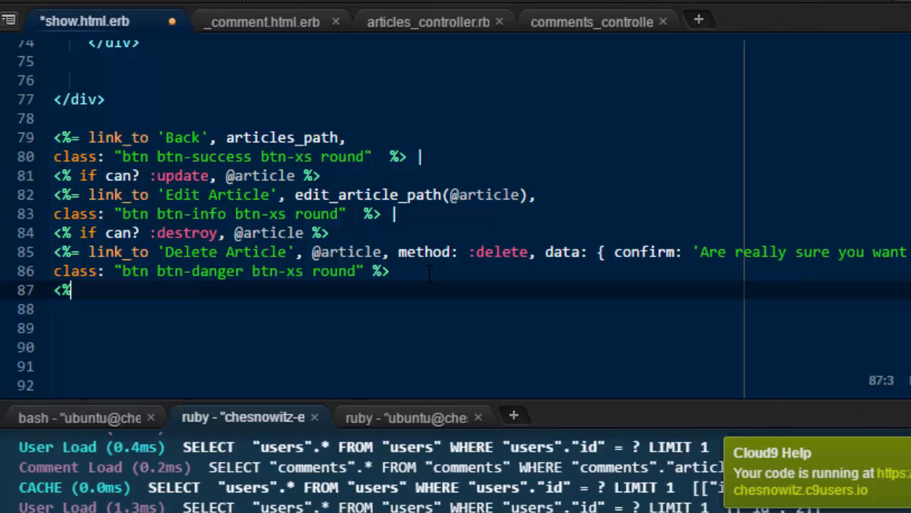
{"action": "type", "text": " end "}
{"action": "type", "text": "%>"}
{"action": "key", "text": "ctrl+s"}
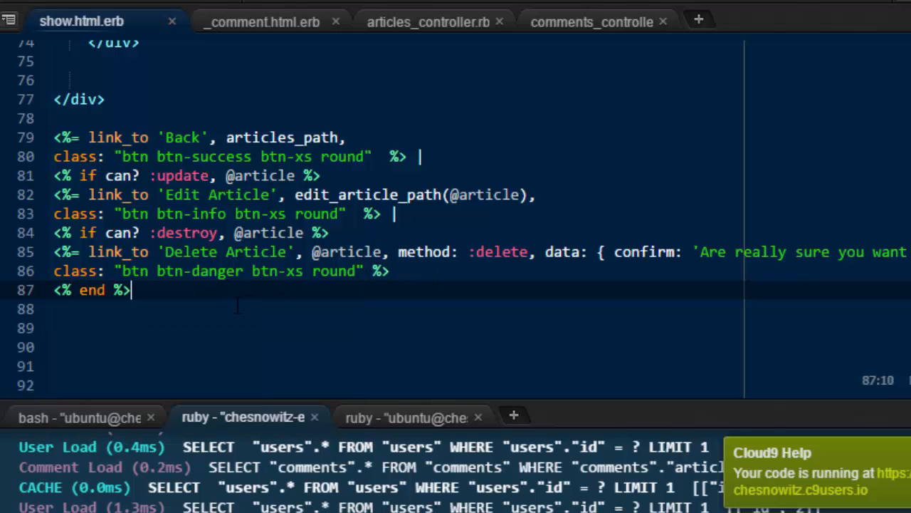
{"action": "left_click_drag", "start_coordinate": [131, 290], "coordinate": [55, 290]}
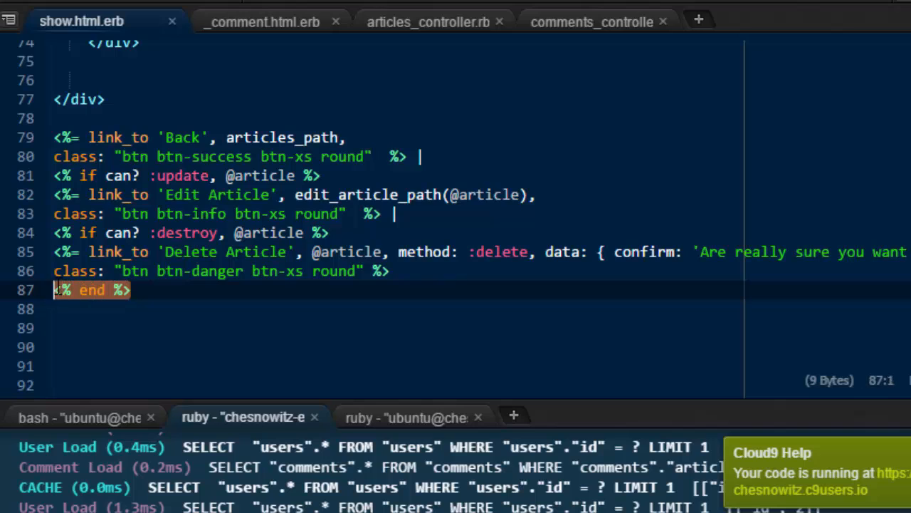
Add a '<% end %>' line after the Edit Article link and save show.html.erb.
{"action": "left_click", "coordinate": [324, 175]}
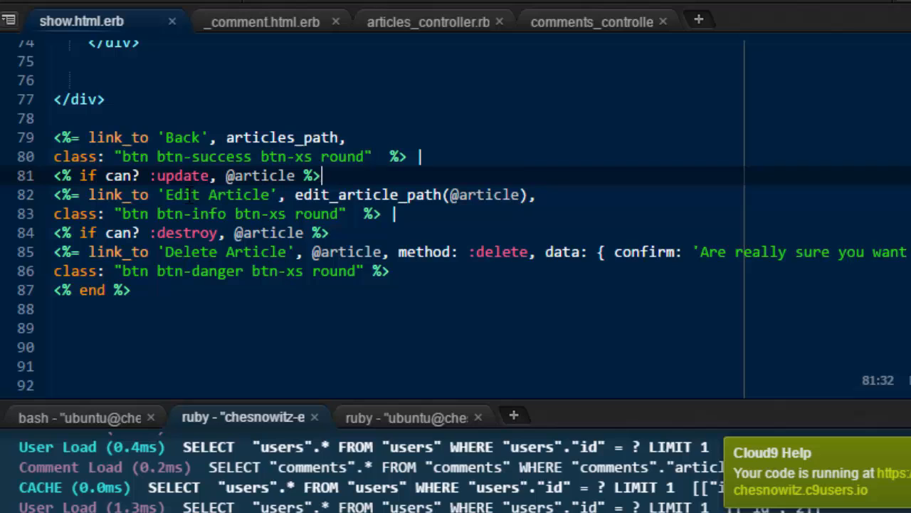
{"action": "left_click_drag", "start_coordinate": [184, 194], "coordinate": [253, 194]}
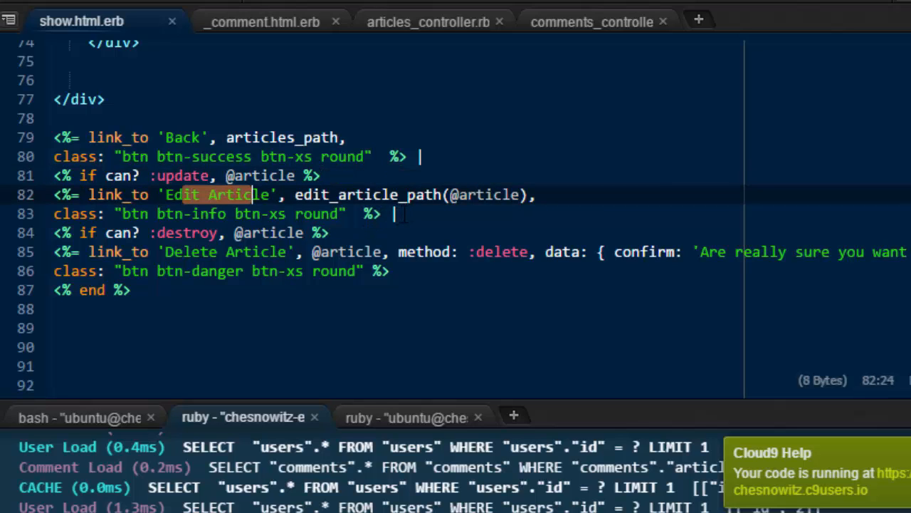
{"action": "left_click", "coordinate": [402, 215]}
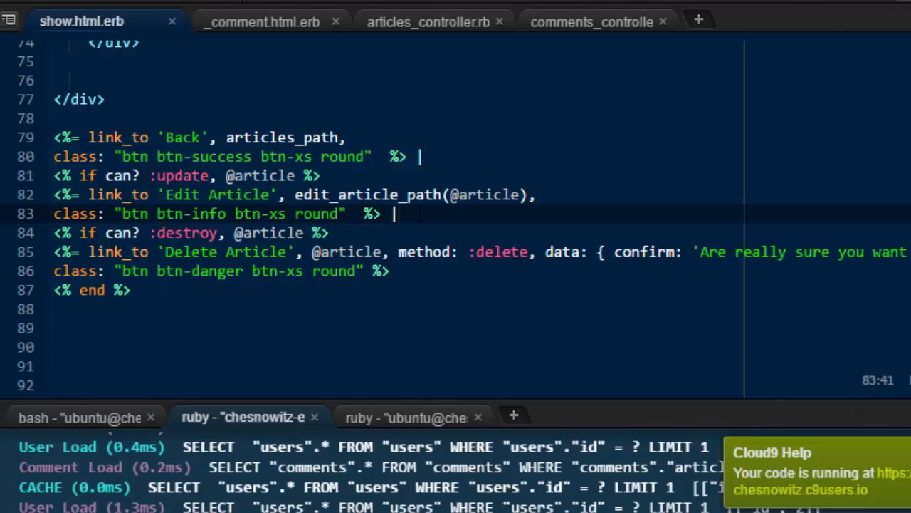
{"action": "key", "text": "Return"}
{"action": "key", "text": "ctrl+s"}
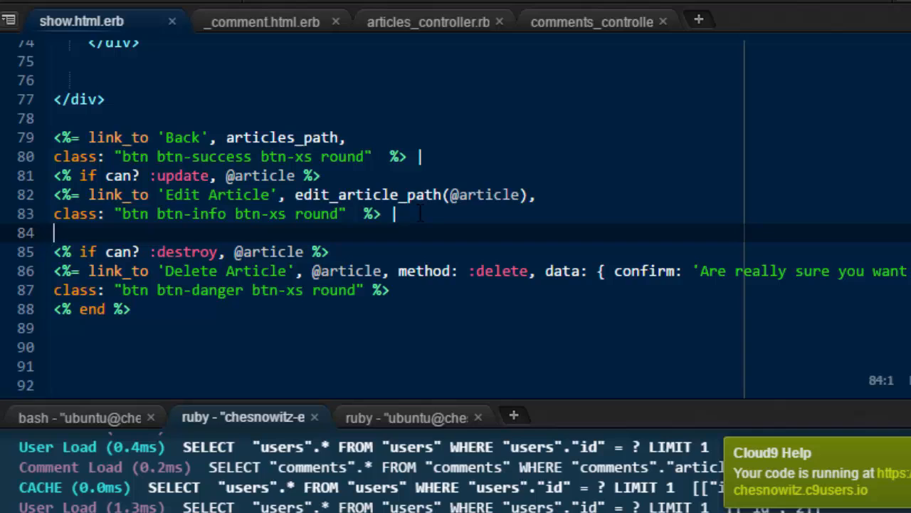
{"action": "type", "text": "<% end %>"}
{"action": "key", "text": "ctrl+s"}
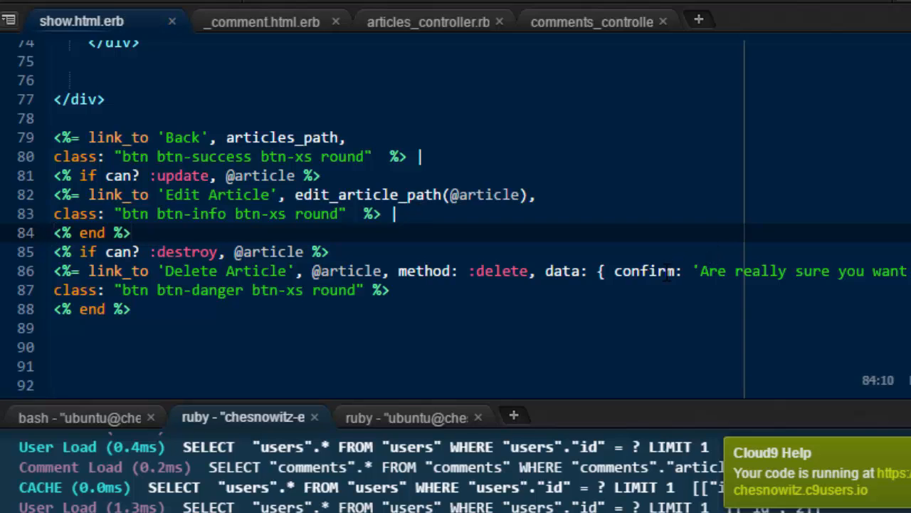
{"action": "mouse_move", "coordinate": [55, 175]}
{"action": "left_mouse_down"}
{"action": "mouse_move", "coordinate": [166, 195]}
{"action": "mouse_move", "coordinate": [178, 225]}
{"action": "left_mouse_up"}
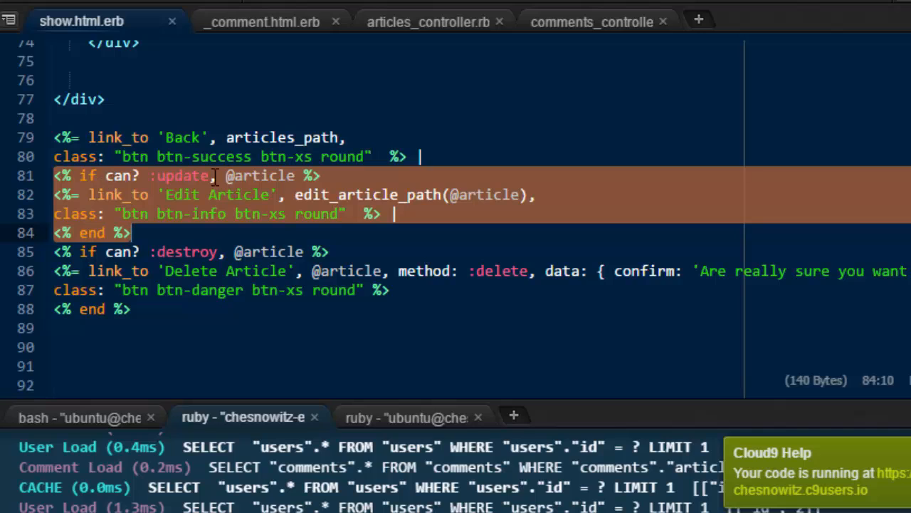
{"action": "left_click", "coordinate": [202, 214]}
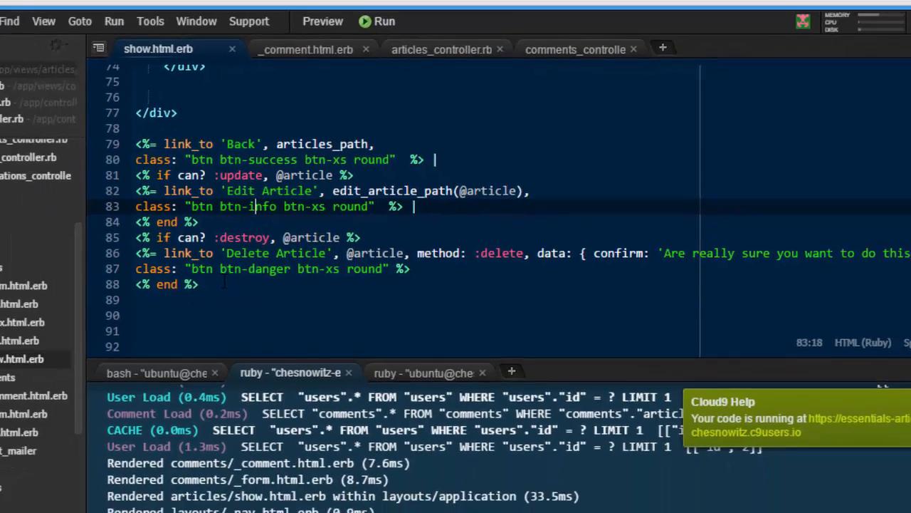
Reload the article page to confirm the Edit and Delete buttons are hidden.
{"action": "left_click", "coordinate": [191, 10]}
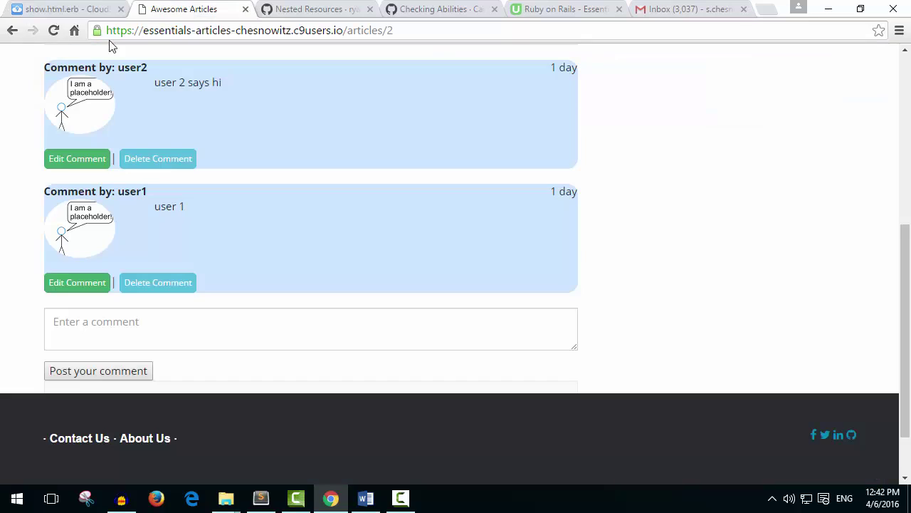
{"action": "left_click", "coordinate": [53, 30]}
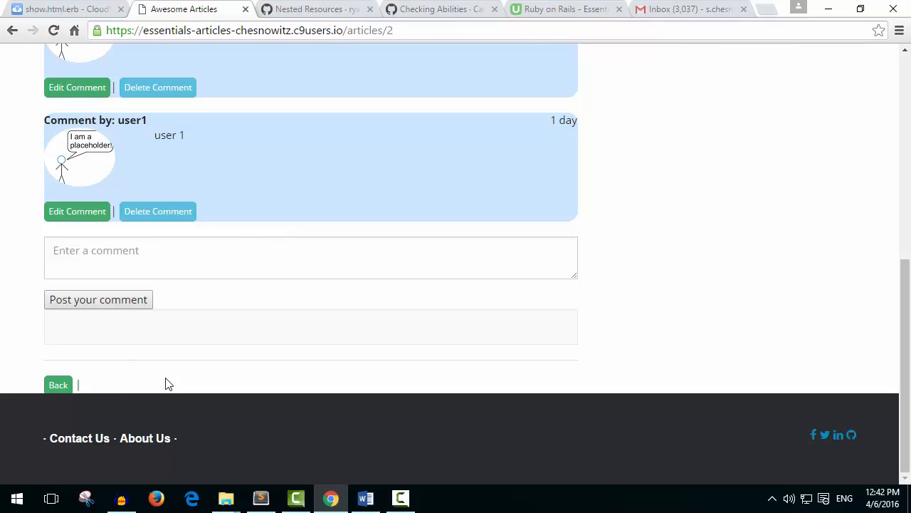
{"action": "scroll", "coordinate": [178, 376], "scroll_direction": "up", "scroll_amount": 4}
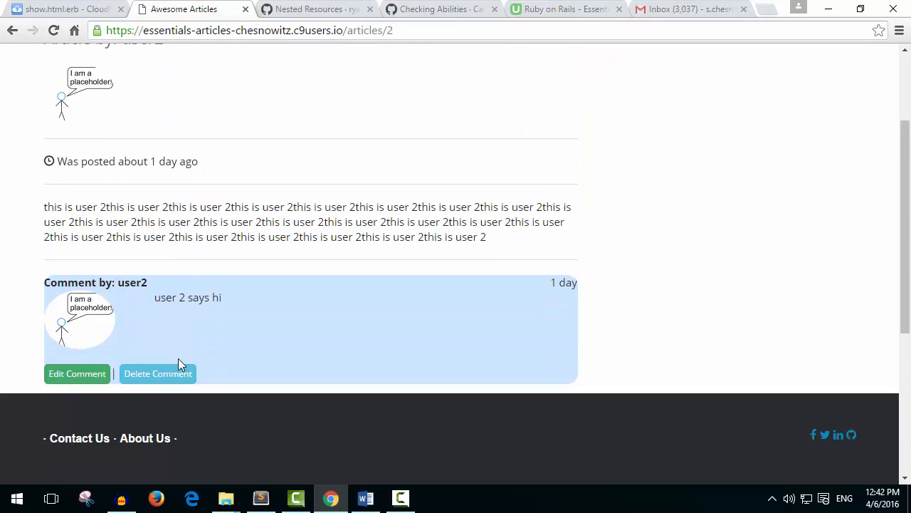
{"action": "scroll", "coordinate": [178, 363], "scroll_direction": "up", "scroll_amount": 2}
{"action": "scroll", "coordinate": [178, 361], "scroll_direction": "down", "scroll_amount": 5}
{"action": "scroll", "coordinate": [178, 361], "scroll_direction": "down", "scroll_amount": 1}
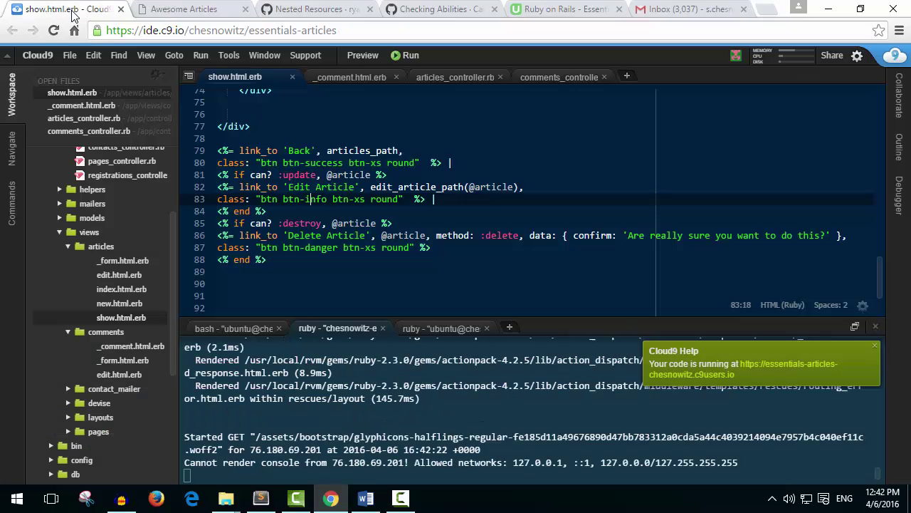
Move the '|' separator from the end of line 80 to the end of the update check line 81.
{"action": "left_click", "coordinate": [74, 11]}
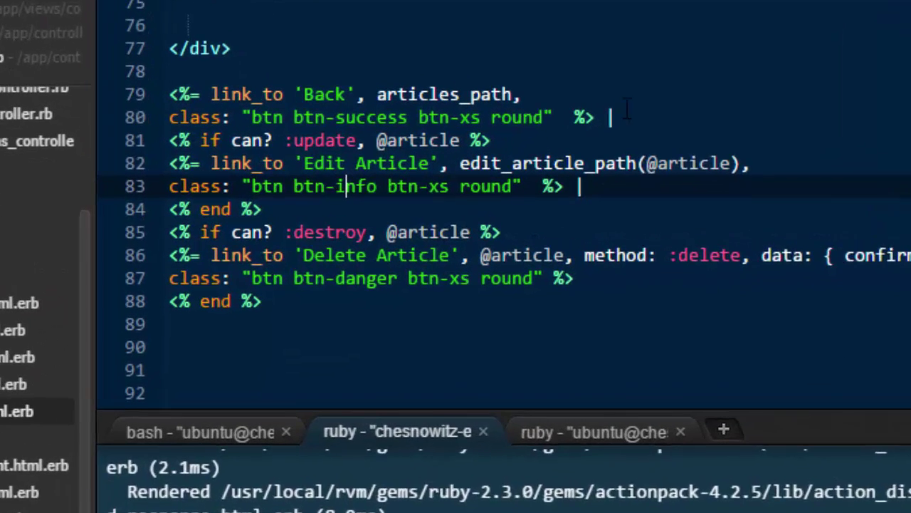
{"action": "left_click", "coordinate": [464, 161]}
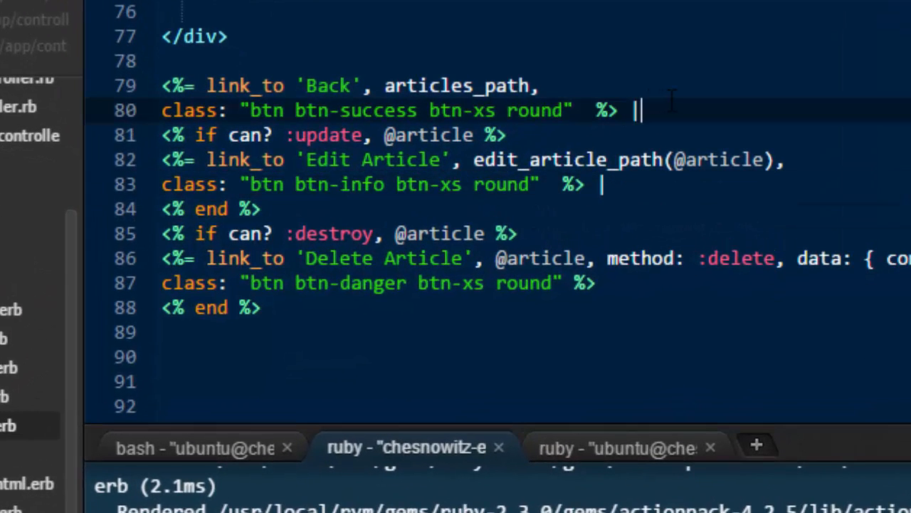
{"action": "key", "text": "BackSpace"}
{"action": "left_click", "coordinate": [519, 135]}
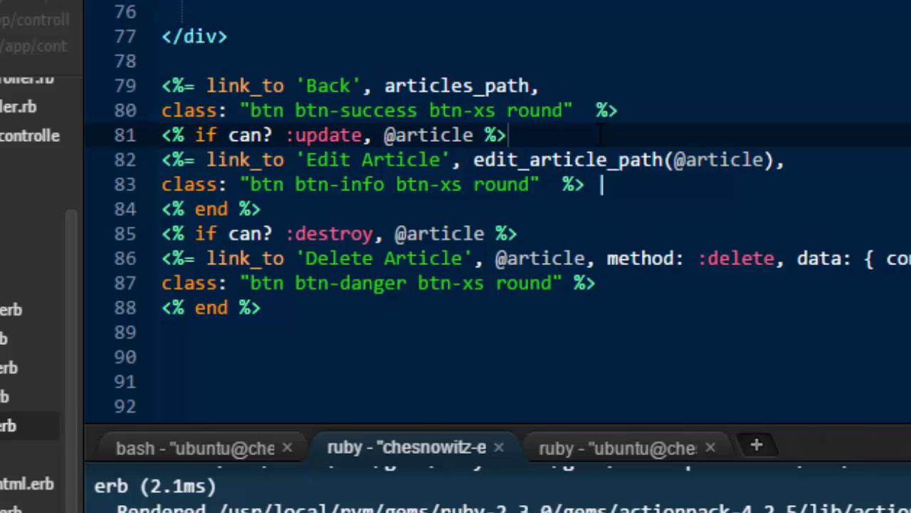
{"action": "type", "text": "|"}
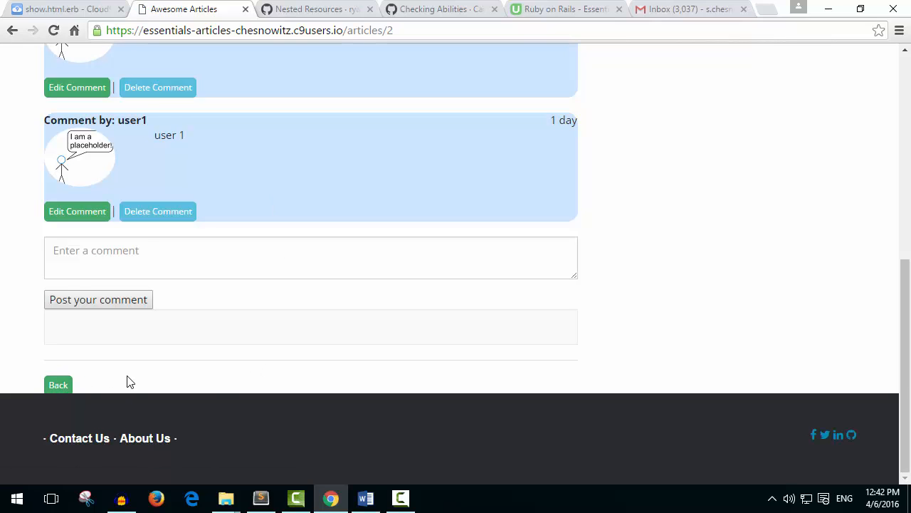
{"action": "scroll", "coordinate": [163, 364], "scroll_direction": "up", "scroll_amount": 3}
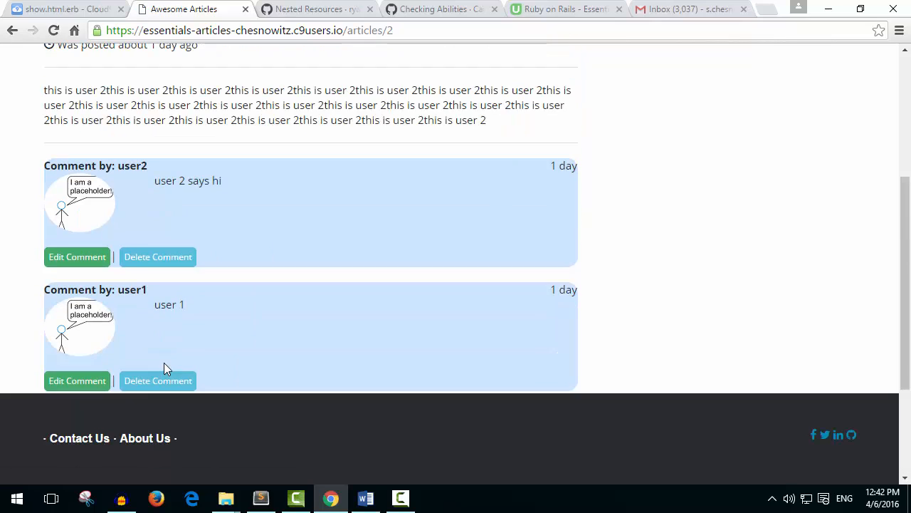
{"action": "scroll", "coordinate": [214, 342], "scroll_direction": "up", "scroll_amount": 1}
{"action": "scroll", "coordinate": [285, 285], "scroll_direction": "up", "scroll_amount": 3}
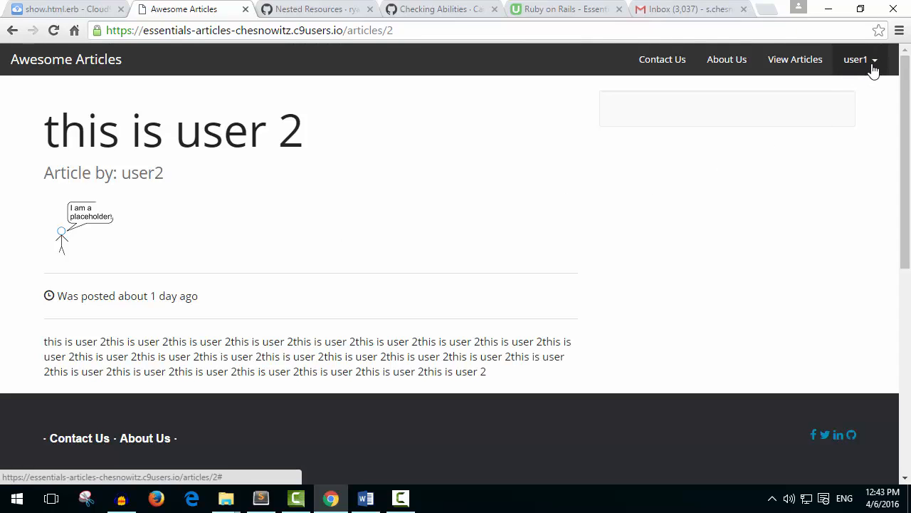
{"action": "scroll", "coordinate": [490, 192], "scroll_direction": "down", "scroll_amount": 4}
{"action": "scroll", "coordinate": [490, 192], "scroll_direction": "down", "scroll_amount": 2}
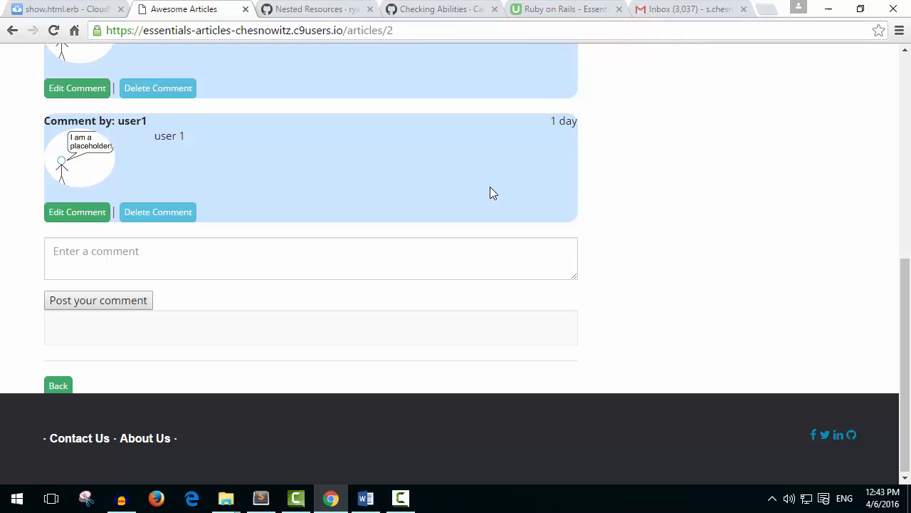
{"action": "scroll", "coordinate": [55, 67], "scroll_direction": "up", "scroll_amount": 3}
{"action": "scroll", "coordinate": [55, 67], "scroll_direction": "up", "scroll_amount": 2}
{"action": "scroll", "coordinate": [55, 67], "scroll_direction": "up", "scroll_amount": 1}
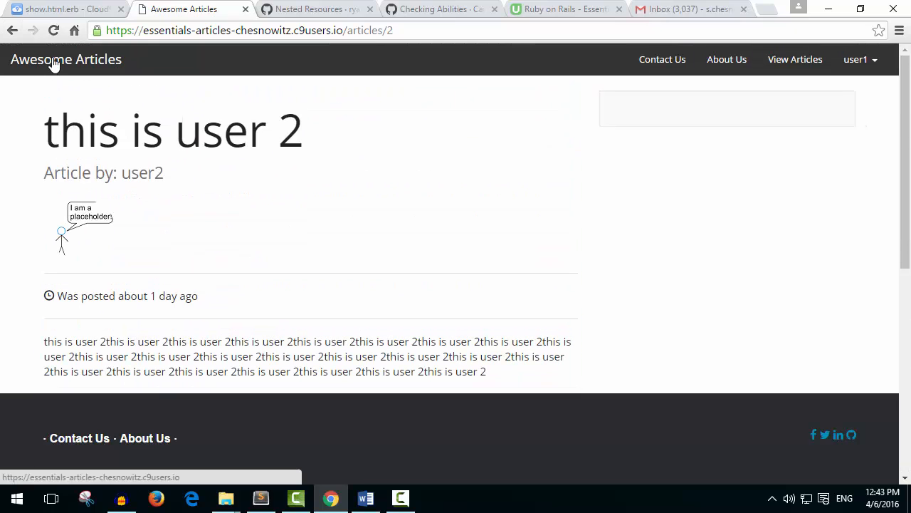
Return to the articles index via the Awesome Articles brand link.
{"action": "left_click", "coordinate": [55, 63]}
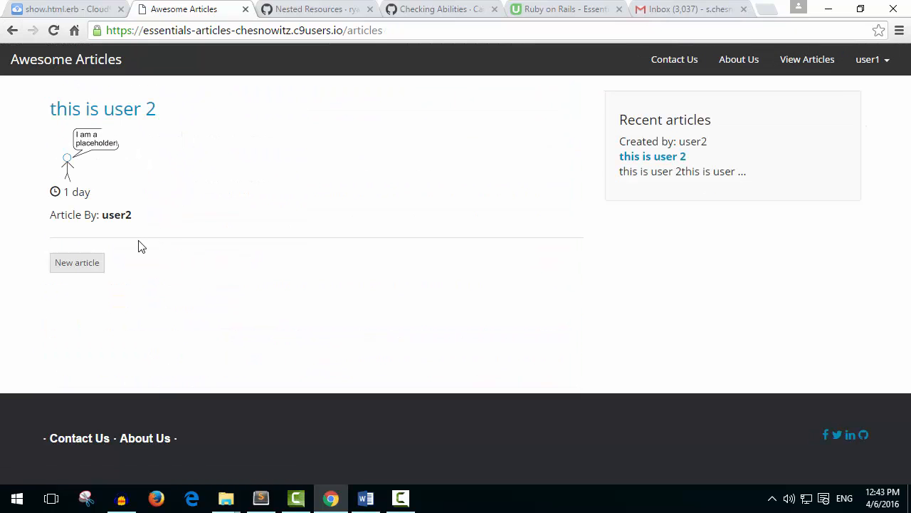
Create a new article titled 'User 1' with a body of repeated 'User 1' pastes.
{"action": "left_click", "coordinate": [77, 264]}
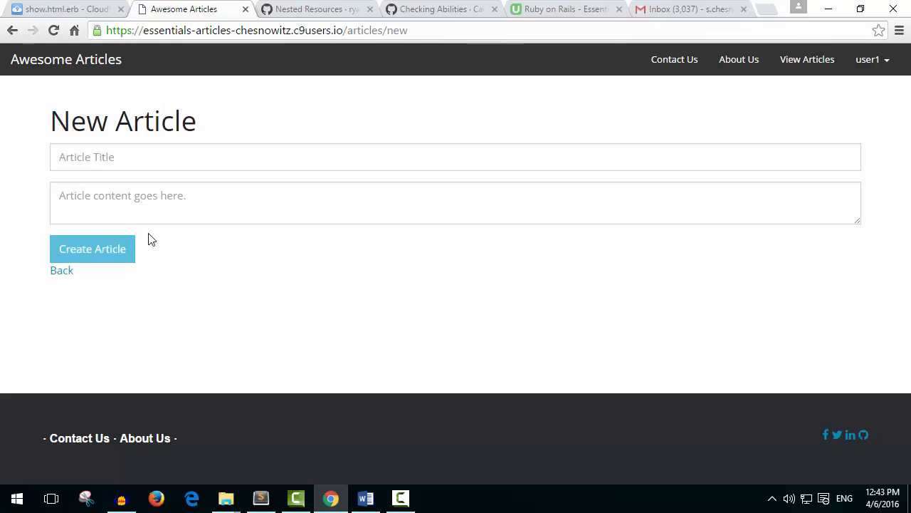
{"action": "left_click", "coordinate": [130, 152]}
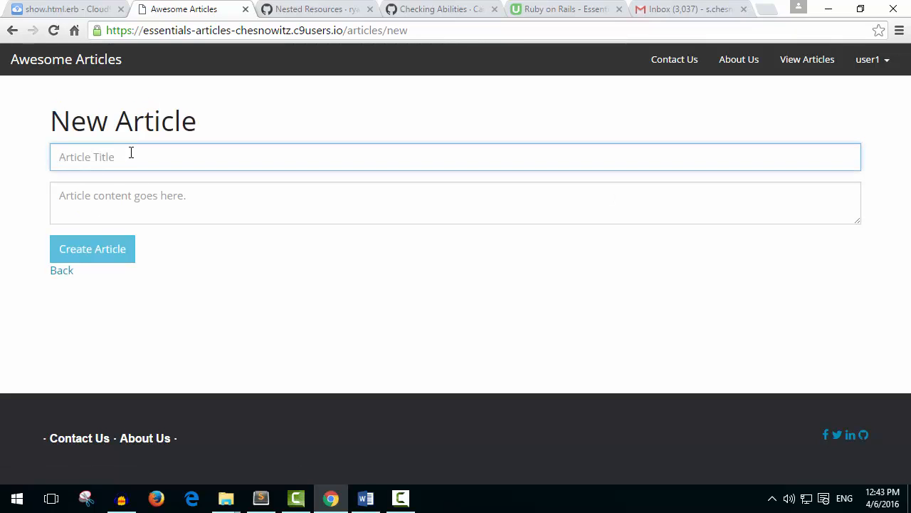
{"action": "type", "text": "User "}
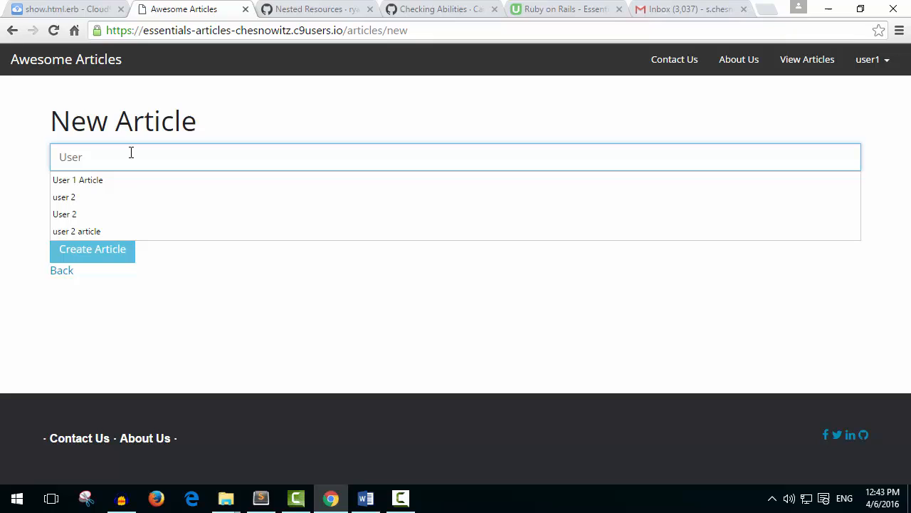
{"action": "type", "text": "1"}
{"action": "left_click_drag", "start_coordinate": [102, 159], "coordinate": [26, 155]}
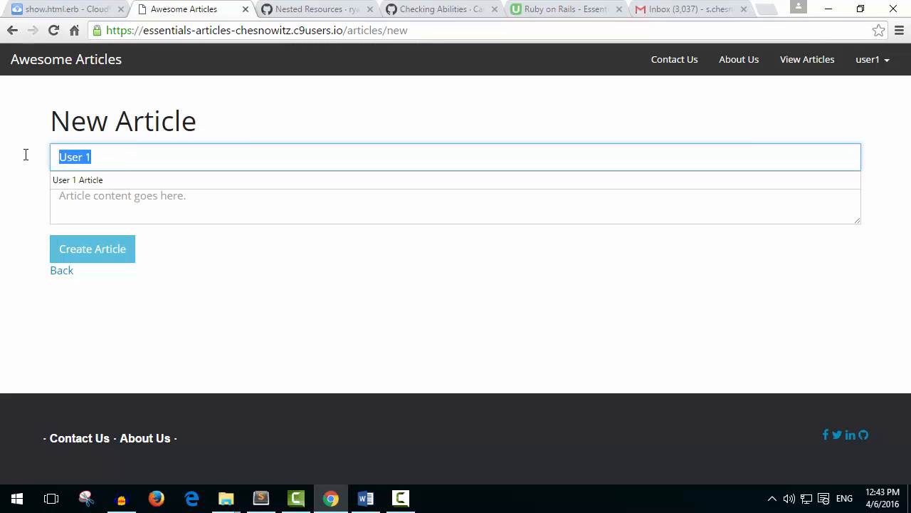
{"action": "key", "text": "ctrl+c"}
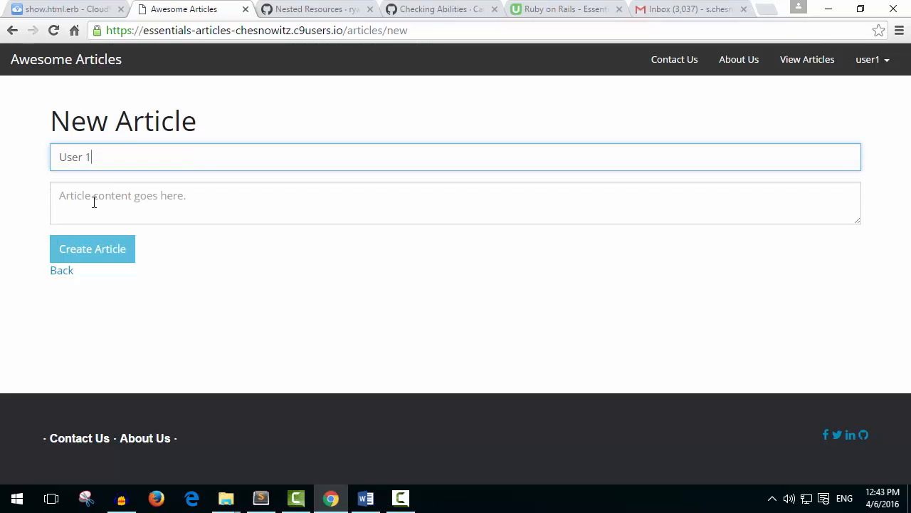
{"action": "left_click", "coordinate": [94, 202]}
{"action": "key", "text": "ctrl+v"}
{"action": "key", "text": "ctrl+v"}
{"action": "key", "text": "ctrl+v"}
{"action": "key", "text": "ctrl+v"}
{"action": "key", "text": "ctrl+v"}
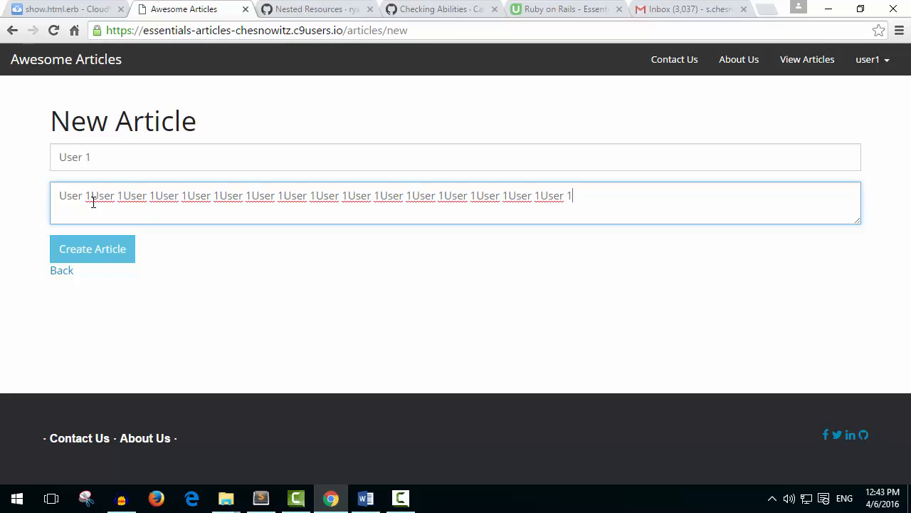
{"action": "key", "text": "ctrl+v"}
{"action": "key", "text": "ctrl+v"}
{"action": "key", "text": "ctrl+v"}
{"action": "key", "text": "ctrl+v"}
{"action": "key", "text": "ctrl+v"}
{"action": "key", "text": "ctrl+v"}
{"action": "left_click", "coordinate": [87, 250]}
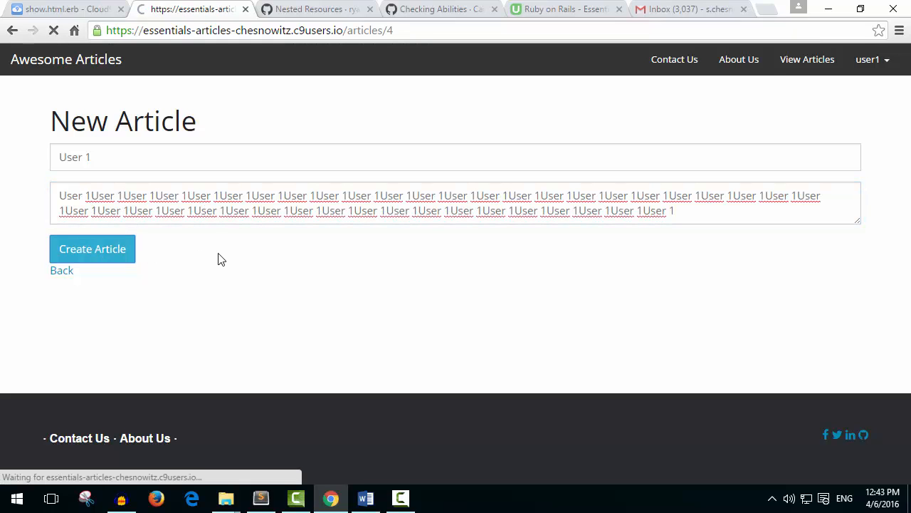
{"action": "scroll", "coordinate": [263, 192], "scroll_direction": "down", "scroll_amount": 1}
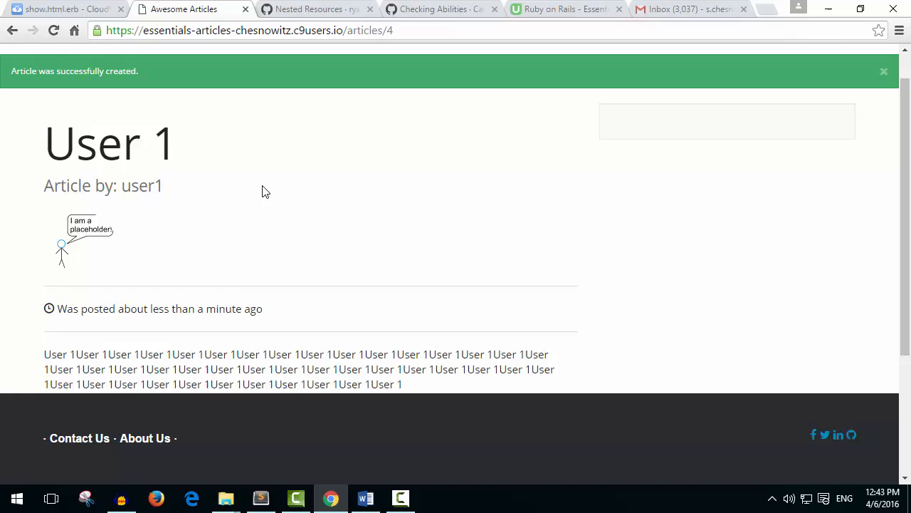
{"action": "scroll", "coordinate": [264, 191], "scroll_direction": "down", "scroll_amount": 2}
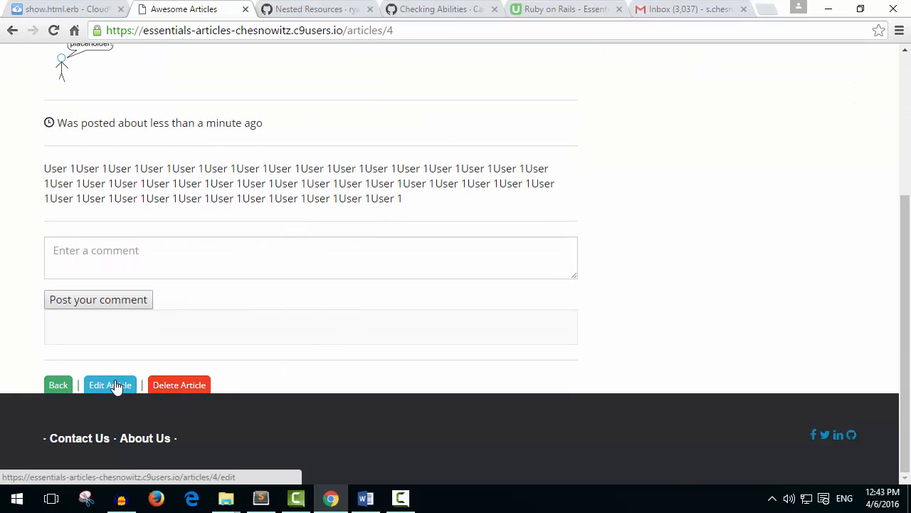
Post a new comment on the User 1 article as user1.
{"action": "left_click", "coordinate": [141, 251]}
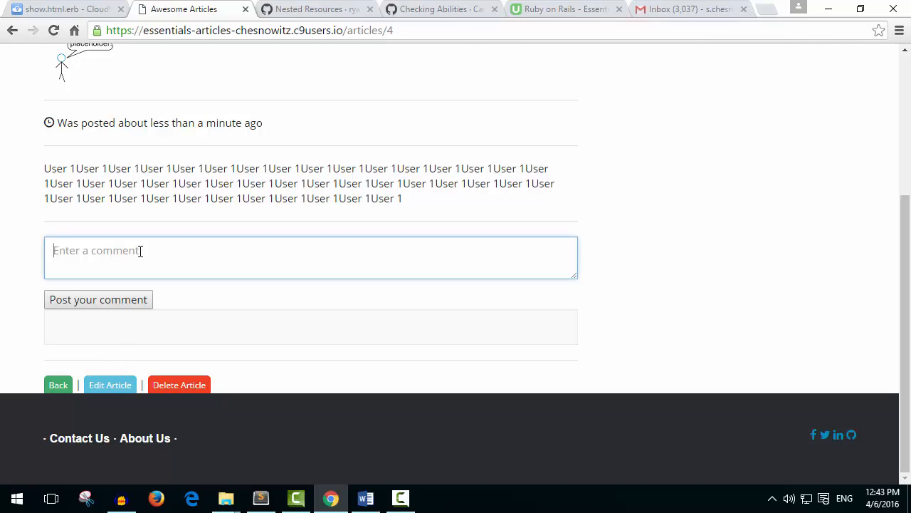
{"action": "type", "text": "comment"}
{"action": "left_click", "coordinate": [99, 301]}
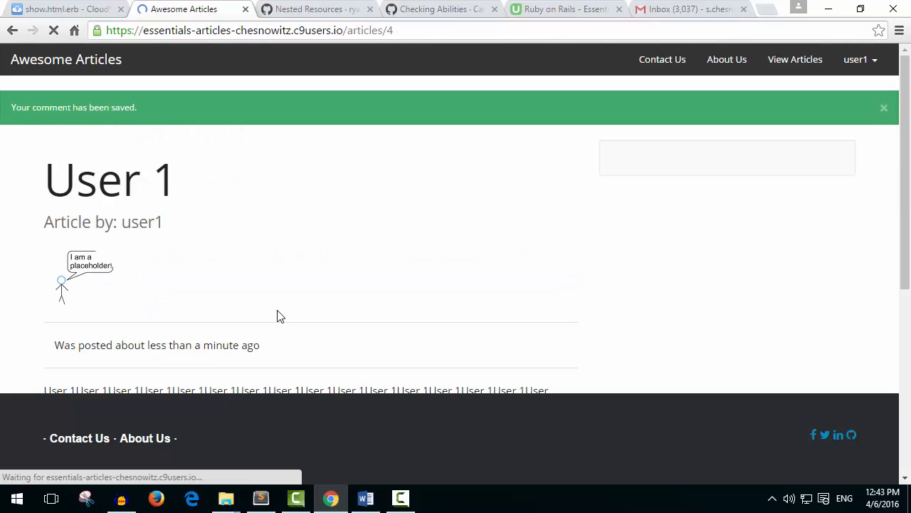
{"action": "scroll", "coordinate": [281, 311], "scroll_direction": "down", "scroll_amount": 5}
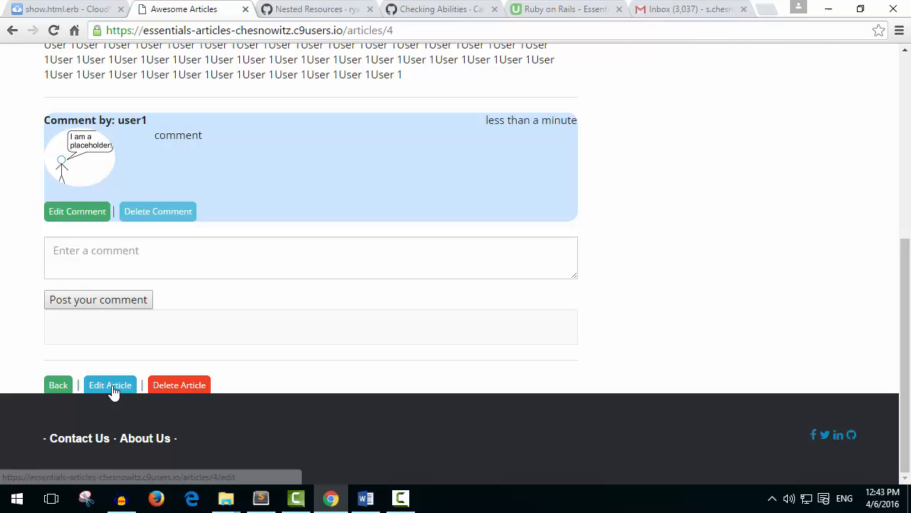
{"action": "scroll", "coordinate": [275, 348], "scroll_direction": "up", "scroll_amount": 5}
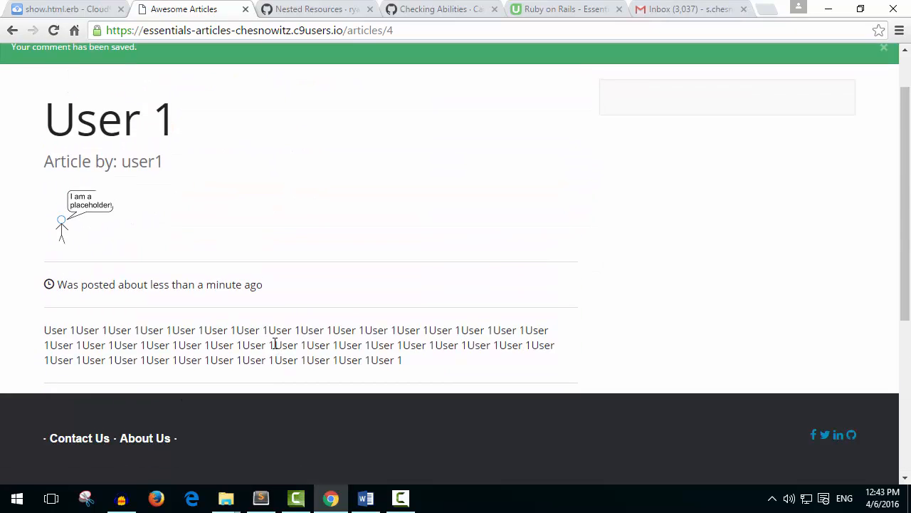
Copy the can? :update check on line 81 of show.html.erb.
{"action": "left_click", "coordinate": [71, 9]}
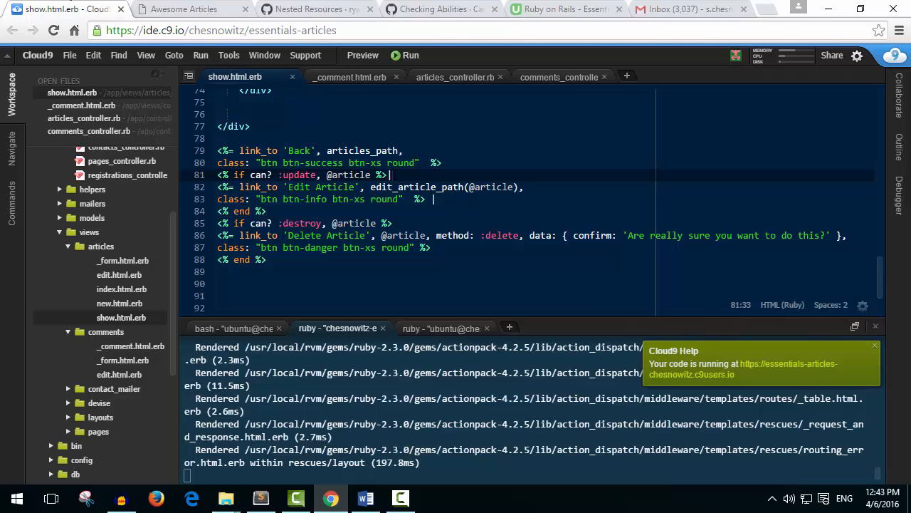
{"action": "left_click_drag", "start_coordinate": [390, 175], "coordinate": [223, 174]}
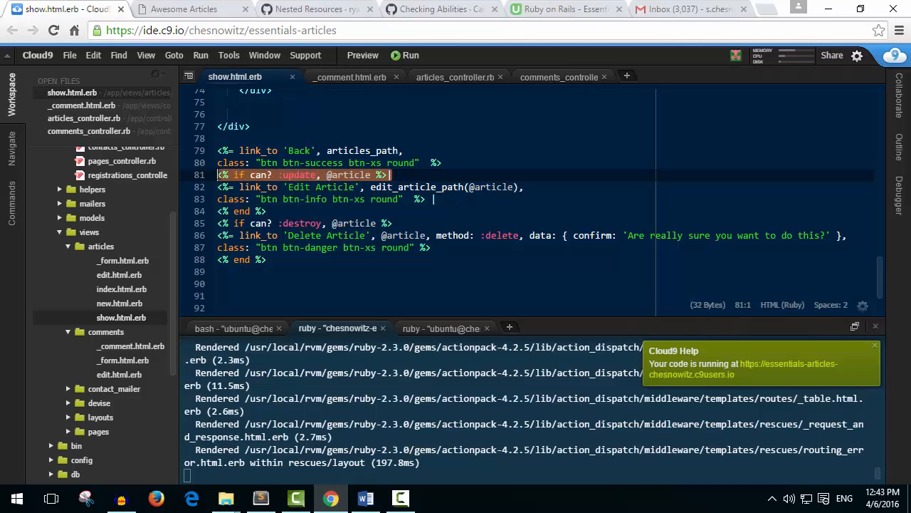
{"action": "right_click", "coordinate": [250, 174]}
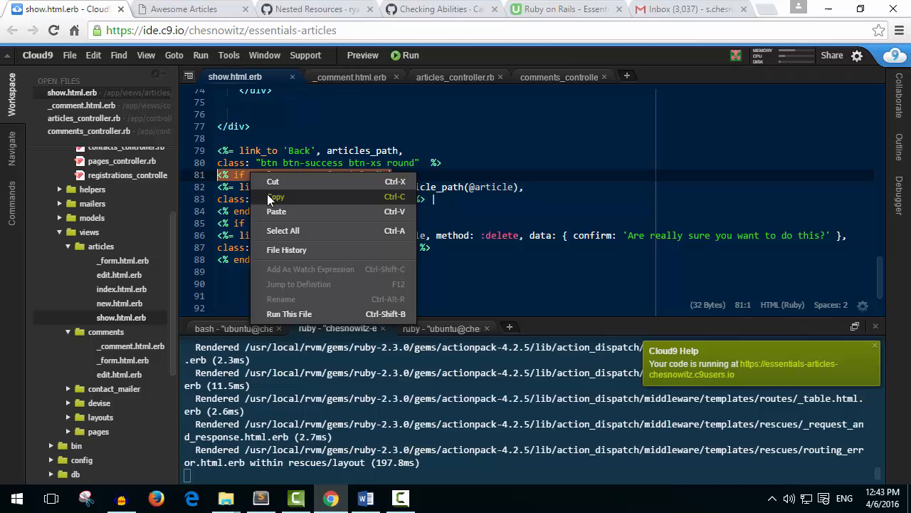
{"action": "left_click", "coordinate": [268, 197]}
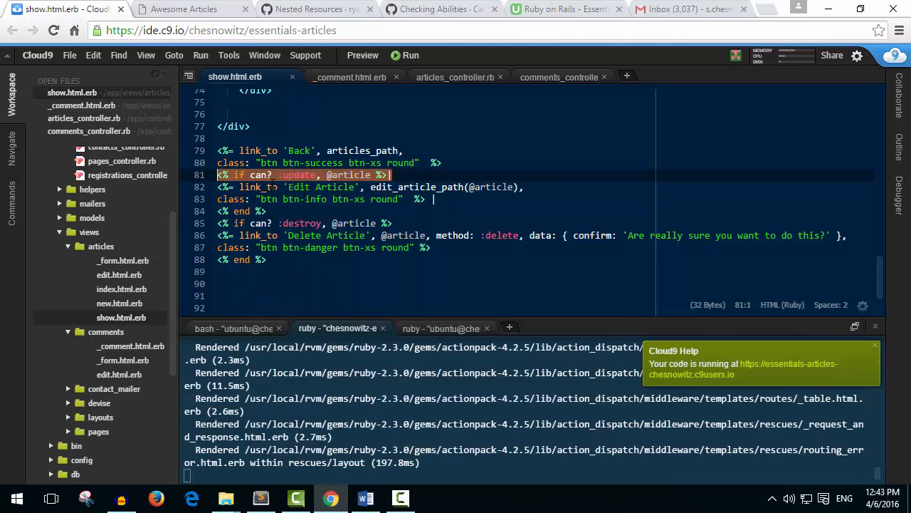
Bring up the _comment.html.erb partial from the comments views folder with focus in its code.
{"action": "left_click", "coordinate": [351, 75]}
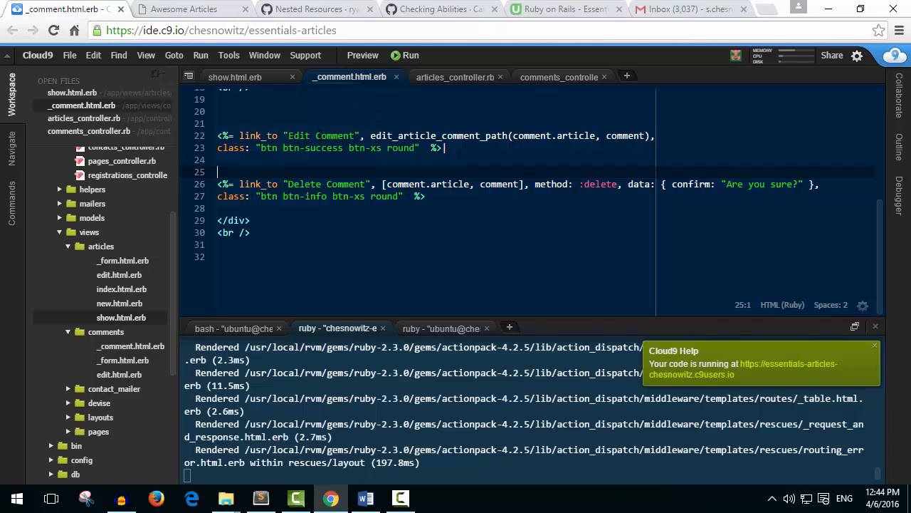
{"action": "left_click", "coordinate": [87, 231]}
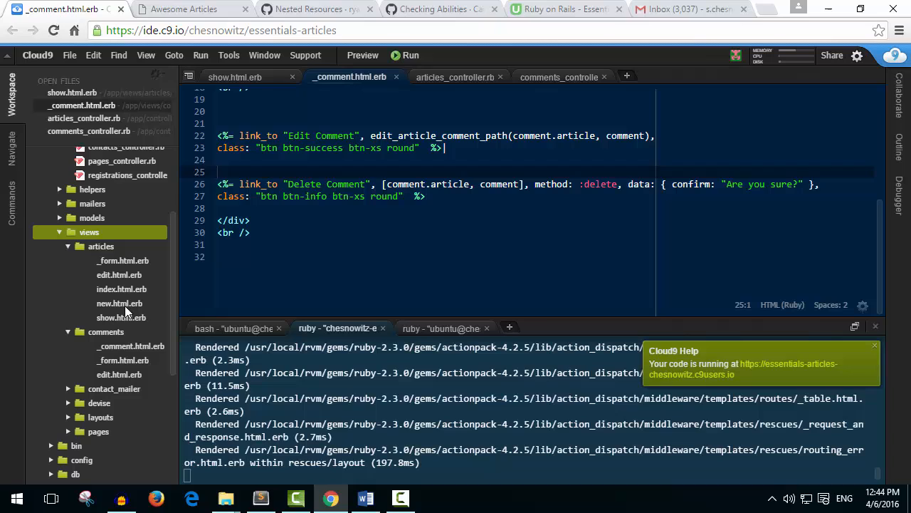
{"action": "left_click", "coordinate": [125, 348]}
{"action": "left_click", "coordinate": [127, 344]}
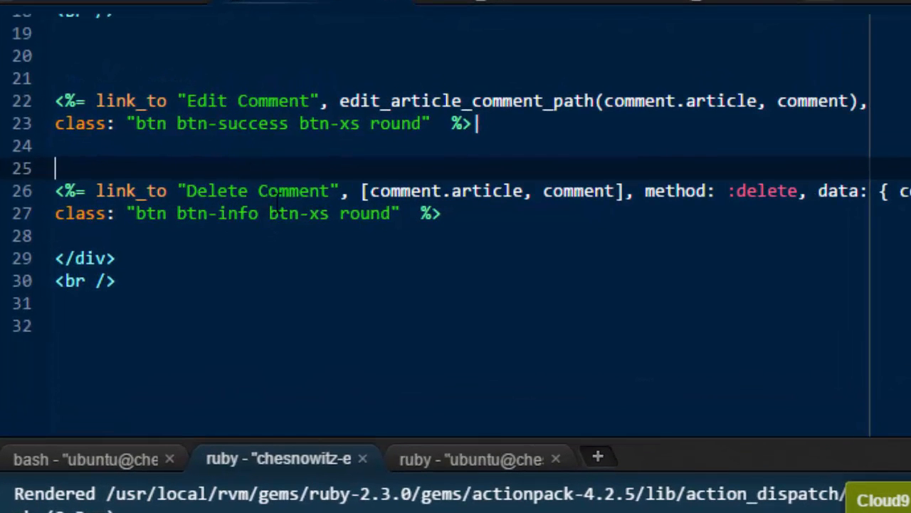
Paste the can? check above the Delete Comment link and add an <% end %> after it.
{"action": "left_click", "coordinate": [98, 78]}
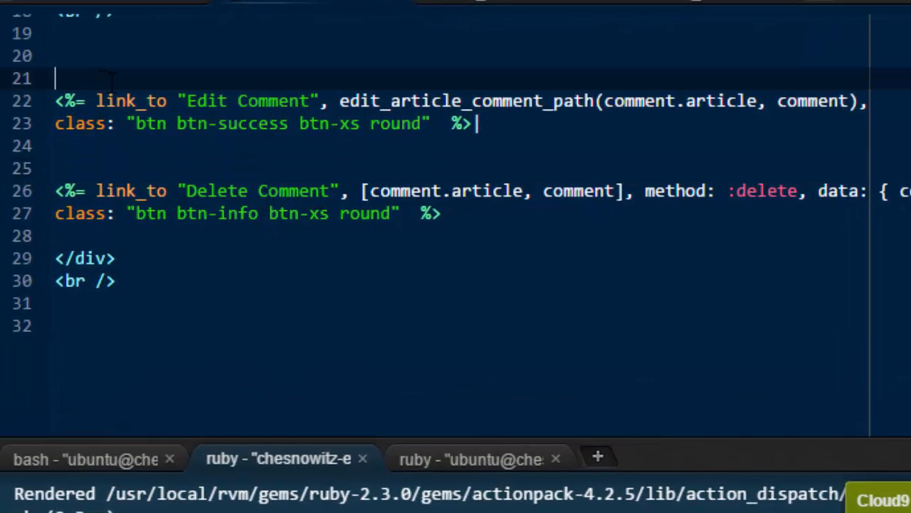
{"action": "type", "text": "<% if can? :update, @article %>|"}
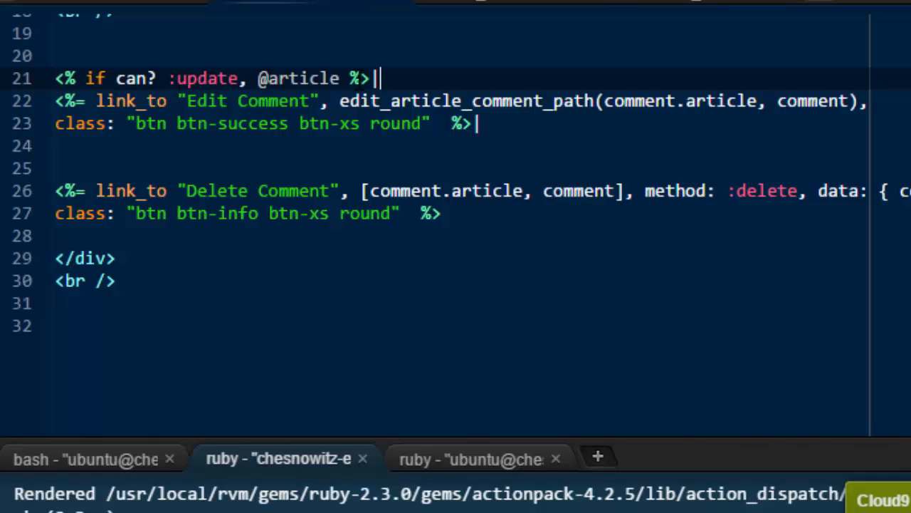
{"action": "left_click", "coordinate": [82, 172]}
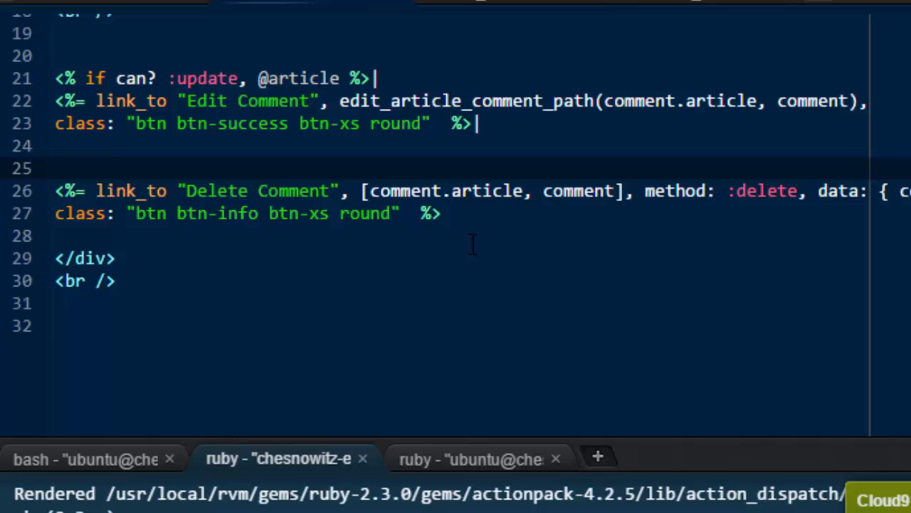
{"action": "key", "text": "ctrl+v"}
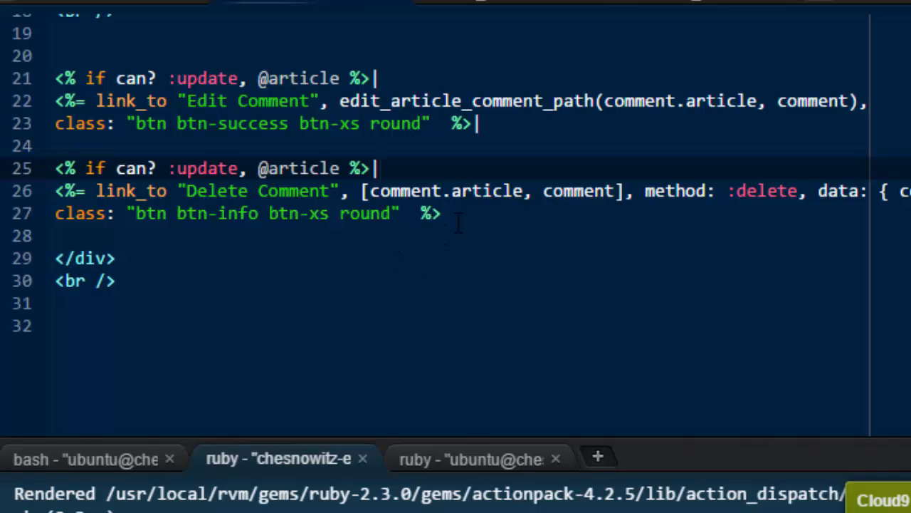
{"action": "left_click", "coordinate": [468, 210]}
{"action": "key", "text": "Return"}
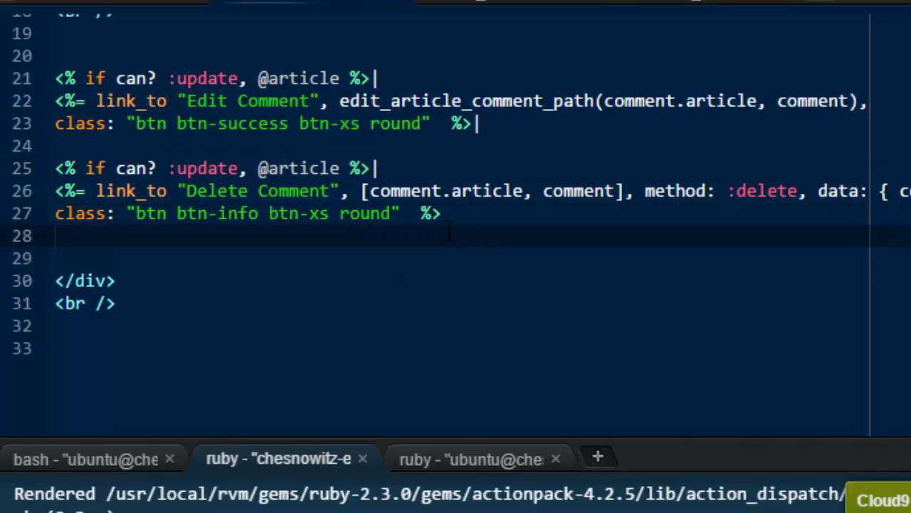
{"action": "type", "text": "<"}
{"action": "type", "text": "% e"}
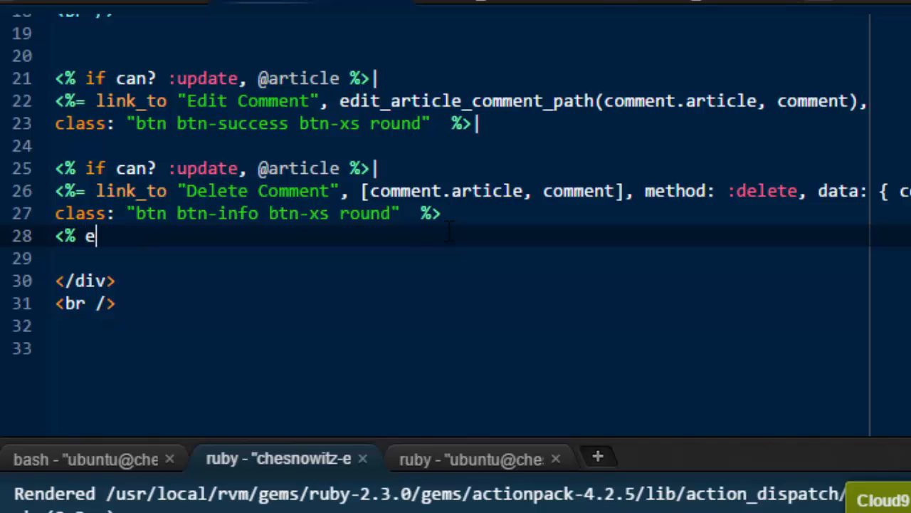
{"action": "type", "text": "nd %"}
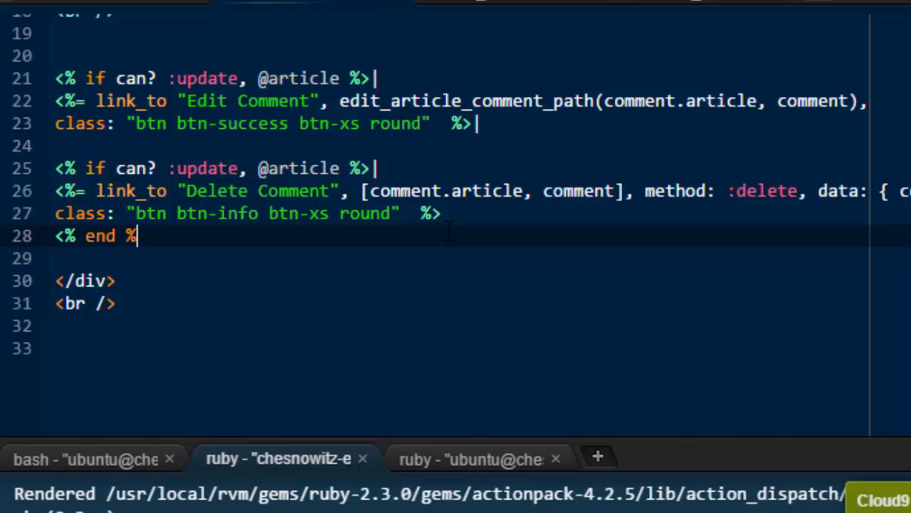
{"action": "type", "text": ">"}
Copy that end tag and paste it after the Edit Comment link to close its check.
{"action": "left_click_drag", "start_coordinate": [187, 242], "coordinate": [57, 242]}
{"action": "key", "text": "ctrl+c"}
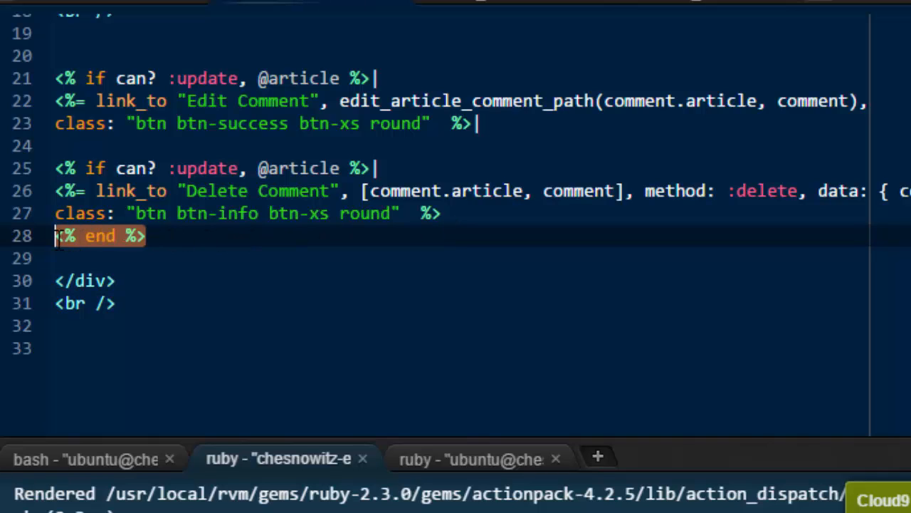
{"action": "left_click", "coordinate": [89, 146]}
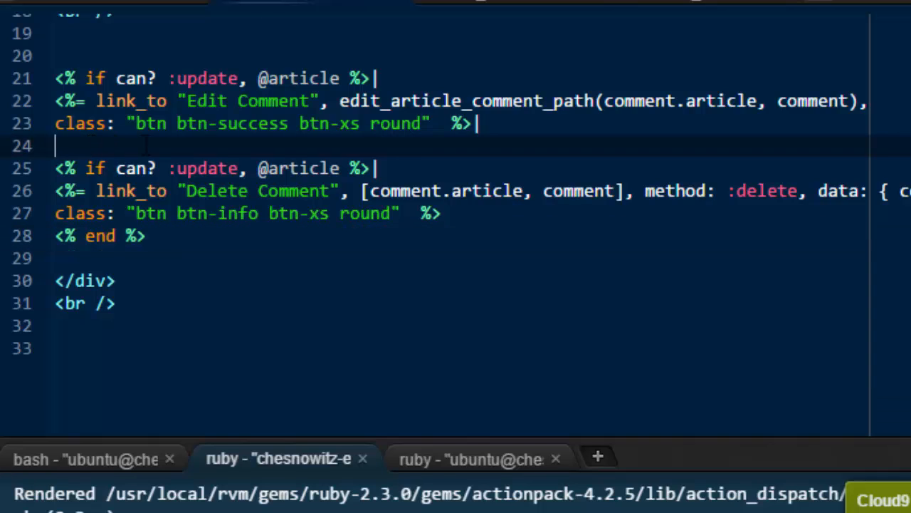
{"action": "key", "text": "ctrl+v"}
{"action": "left_click", "coordinate": [527, 124]}
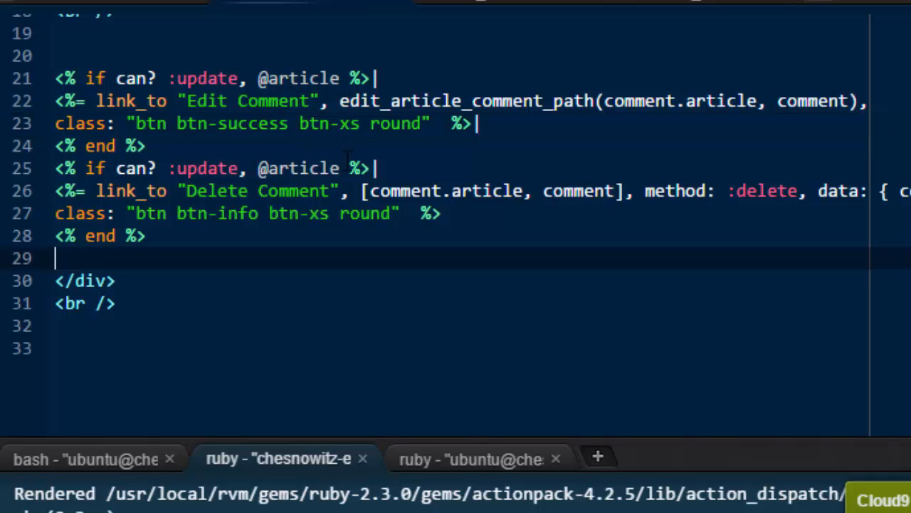
{"action": "key", "text": "Down"}
{"action": "key", "text": "Down"}
{"action": "key", "text": "Down"}
{"action": "left_click_drag", "start_coordinate": [258, 78], "coordinate": [341, 79]}
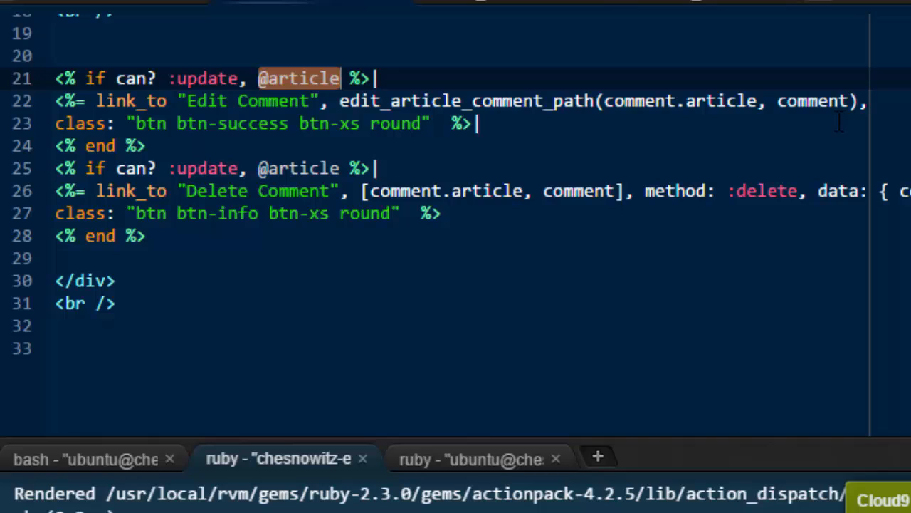
{"action": "left_click_drag", "start_coordinate": [778, 100], "coordinate": [851, 101]}
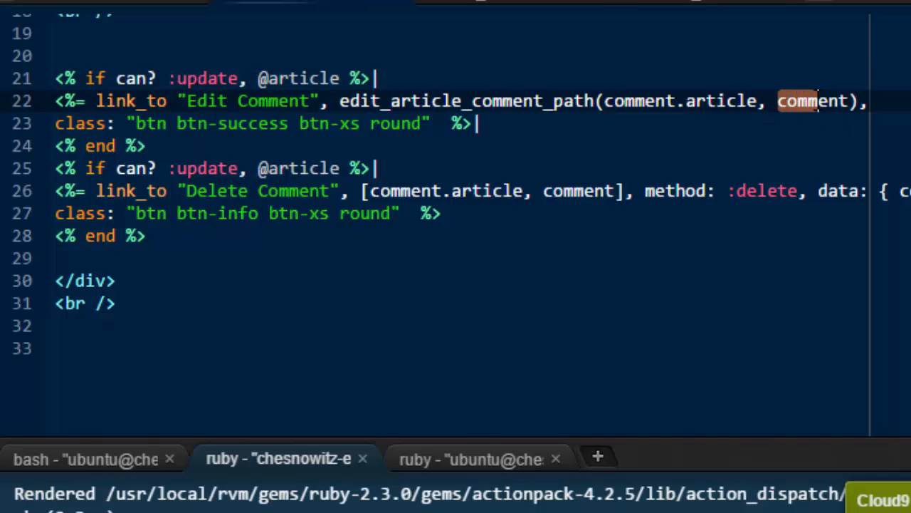
{"action": "right_click", "coordinate": [839, 105]}
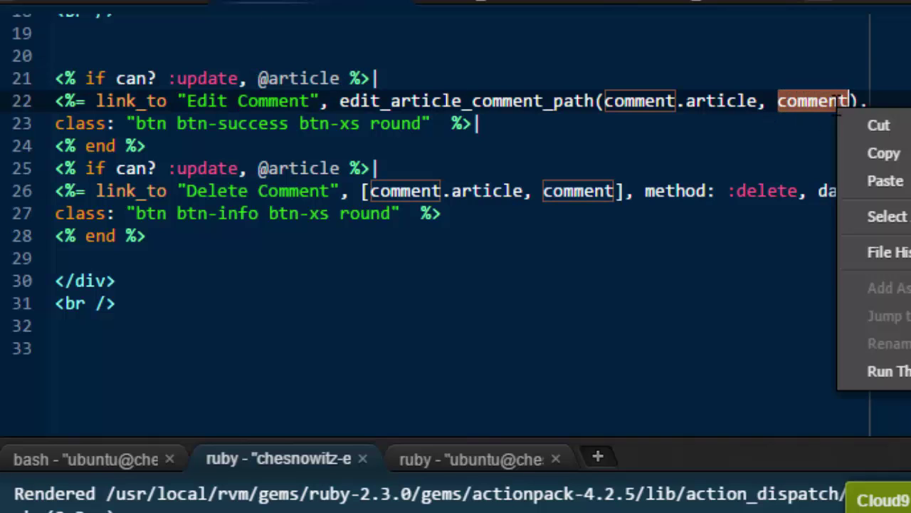
{"action": "left_click", "coordinate": [880, 152]}
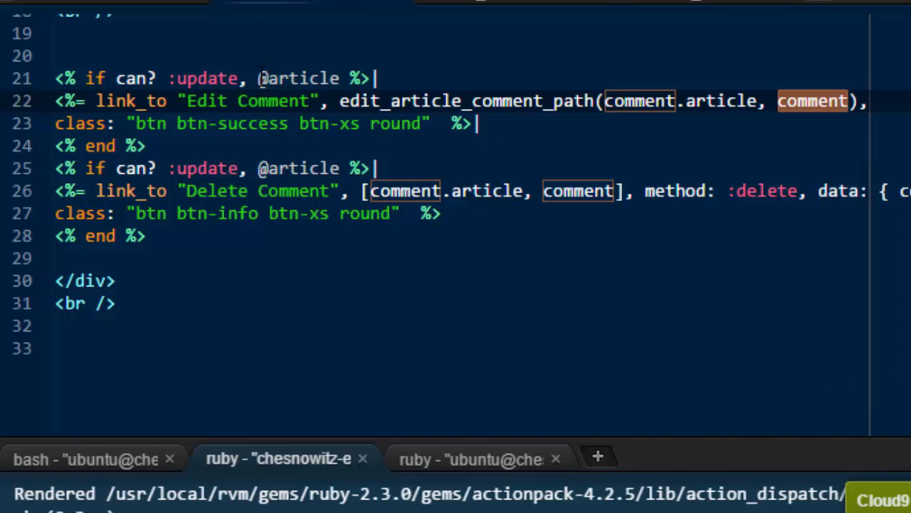
{"action": "left_click", "coordinate": [260, 78]}
{"action": "left_click_drag", "start_coordinate": [260, 78], "coordinate": [340, 79]}
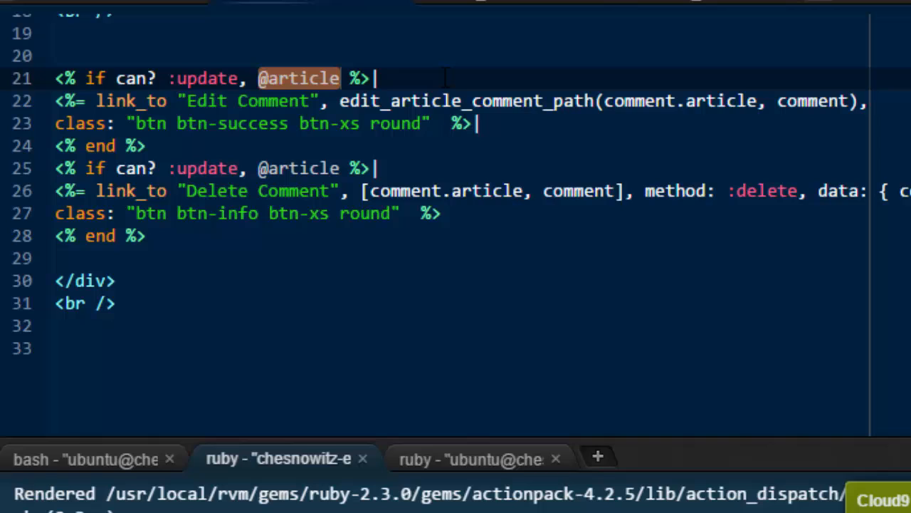
{"action": "type", "text": "comment"}
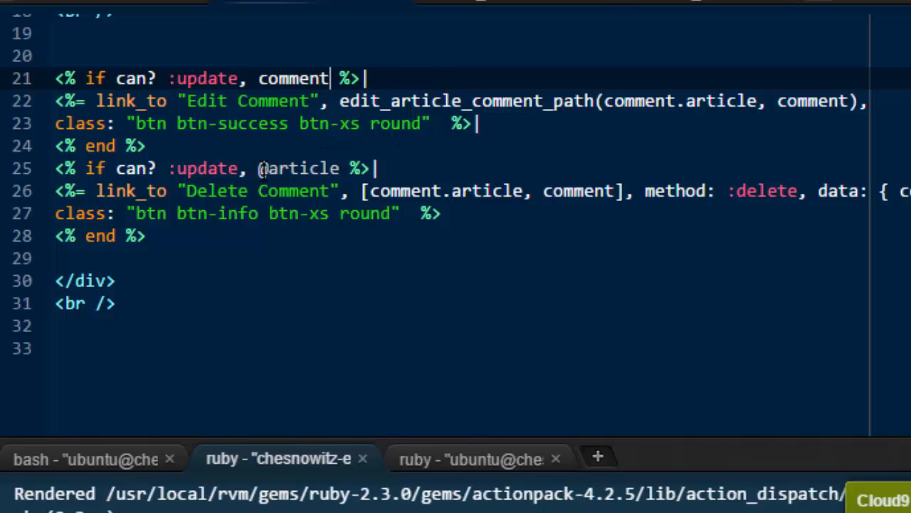
Make the Delete Comment check read can? :destroy, comment.
{"action": "left_click_drag", "start_coordinate": [259, 168], "coordinate": [342, 168]}
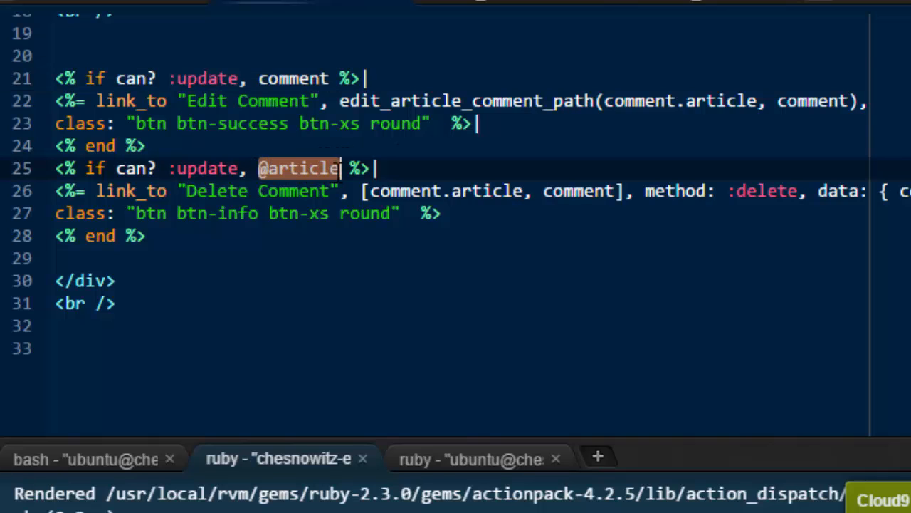
{"action": "type", "text": "comment"}
{"action": "key", "text": "Up"}
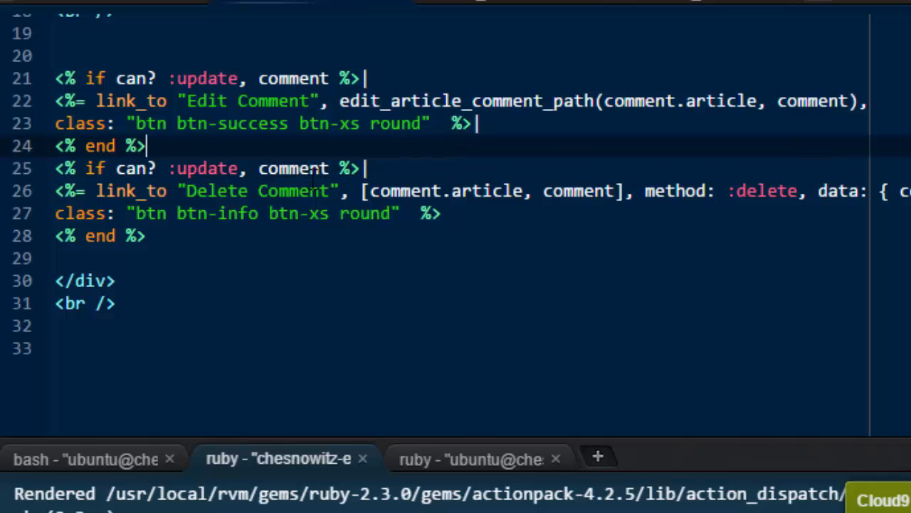
{"action": "left_click_drag", "start_coordinate": [242, 168], "coordinate": [177, 168]}
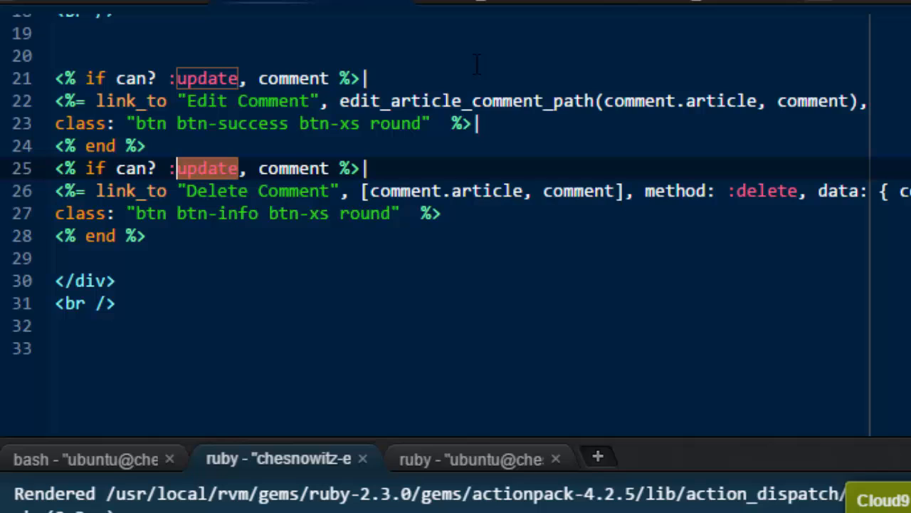
{"action": "type", "text": "des"}
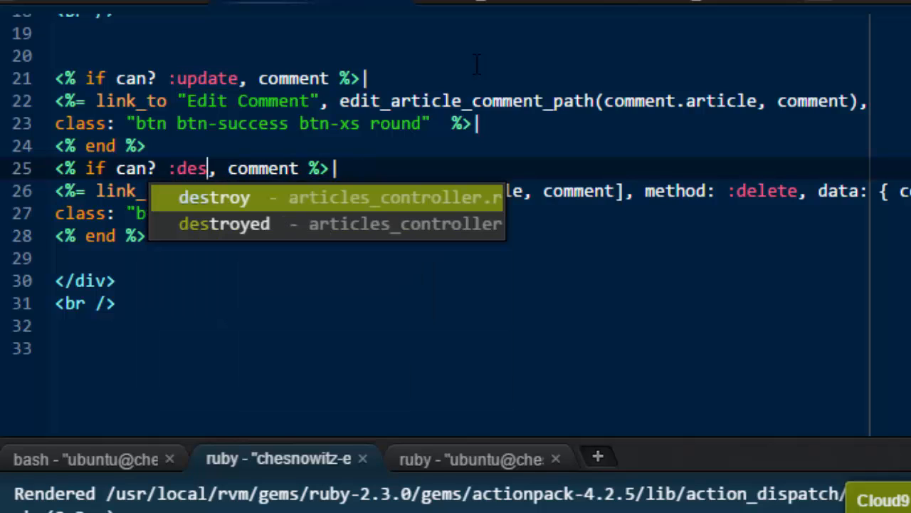
{"action": "type", "text": "troy"}
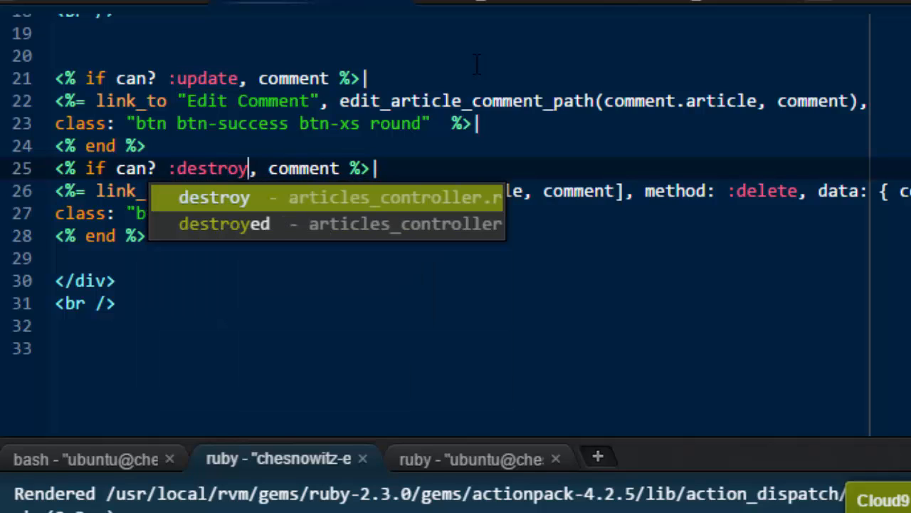
{"action": "left_click", "coordinate": [360, 123]}
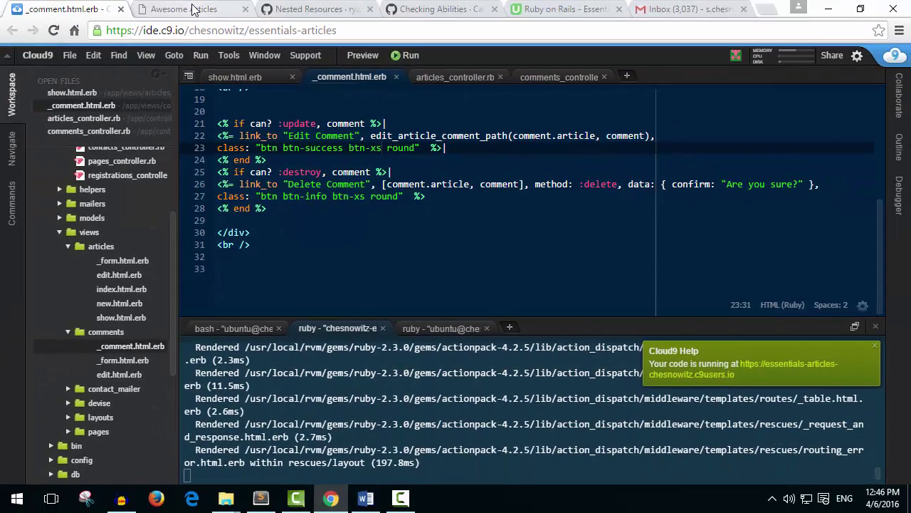
Reload the articles list and open 'this is user 2' to check comment Edit/Delete visibility.
{"action": "left_click", "coordinate": [214, 8]}
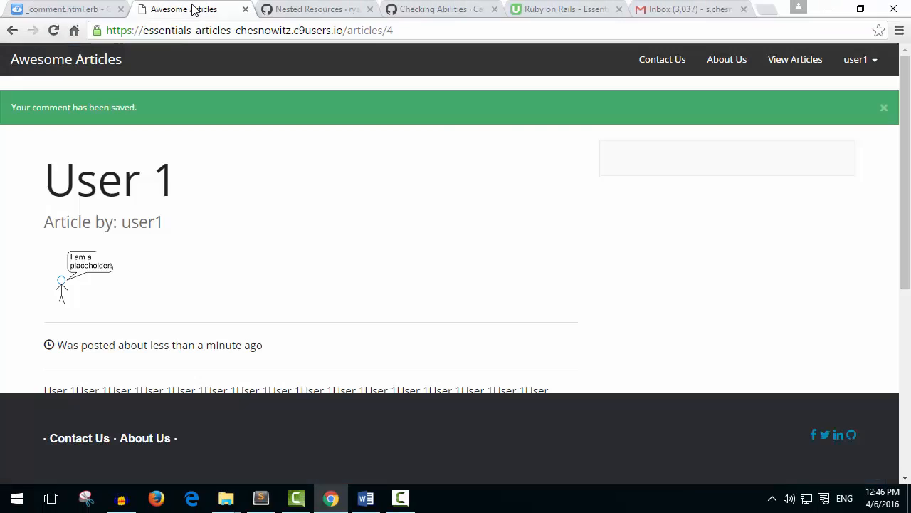
{"action": "left_click", "coordinate": [66, 63]}
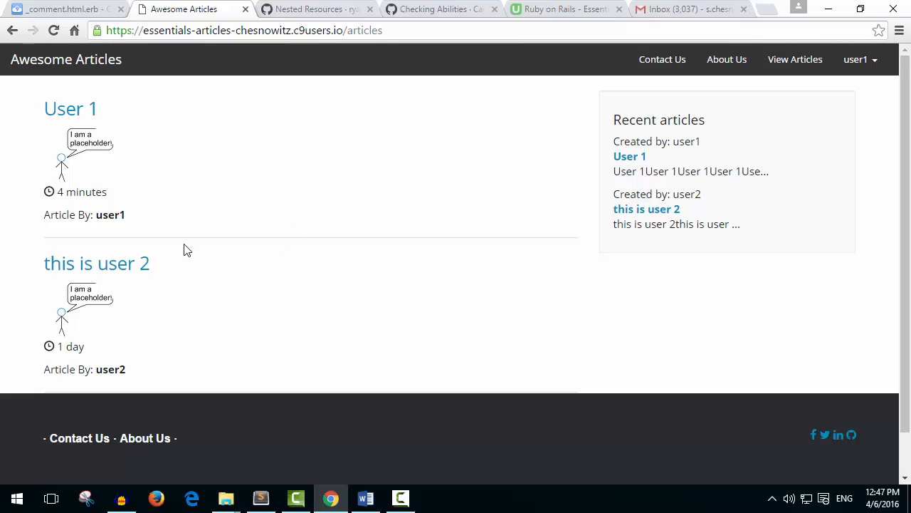
{"action": "scroll", "coordinate": [184, 250], "scroll_direction": "down", "scroll_amount": 1}
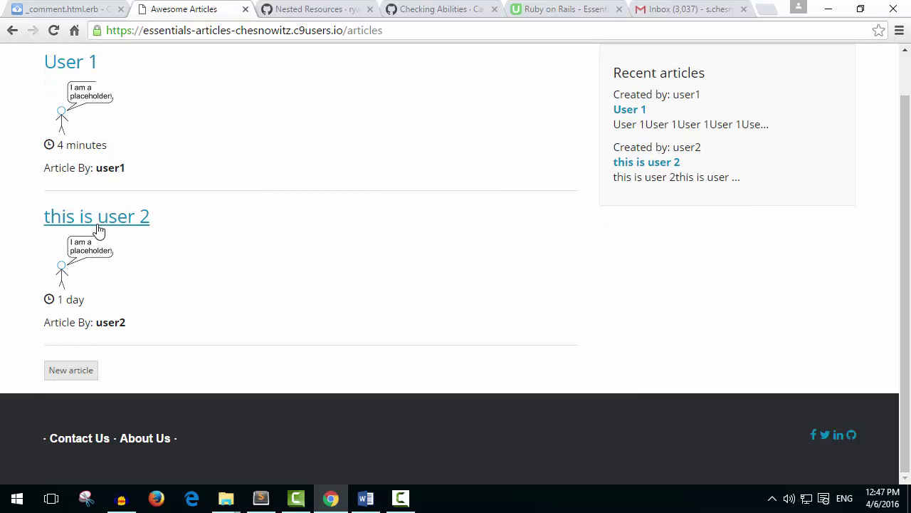
{"action": "left_click", "coordinate": [248, 251]}
{"action": "scroll", "coordinate": [265, 263], "scroll_direction": "down", "scroll_amount": 3}
{"action": "scroll", "coordinate": [265, 263], "scroll_direction": "down", "scroll_amount": 2}
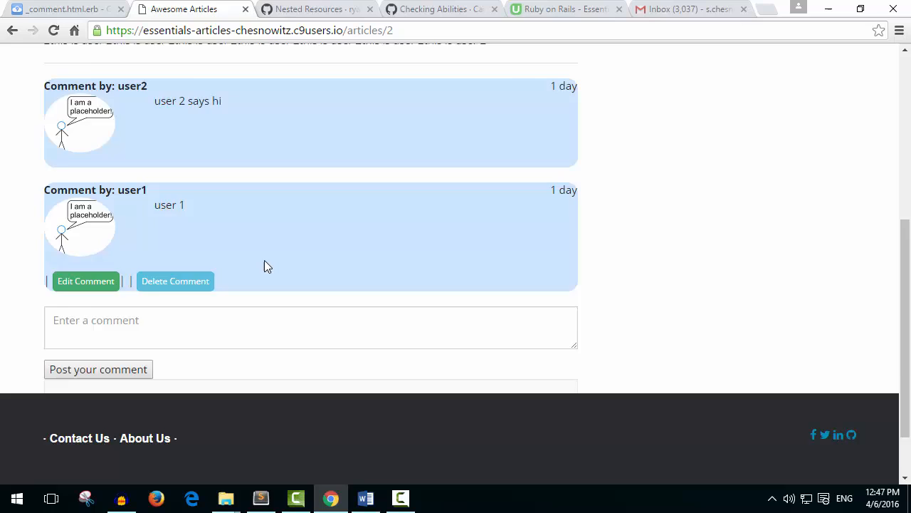
{"action": "scroll", "coordinate": [264, 266], "scroll_direction": "up", "scroll_amount": 3}
{"action": "scroll", "coordinate": [265, 265], "scroll_direction": "down", "scroll_amount": 1}
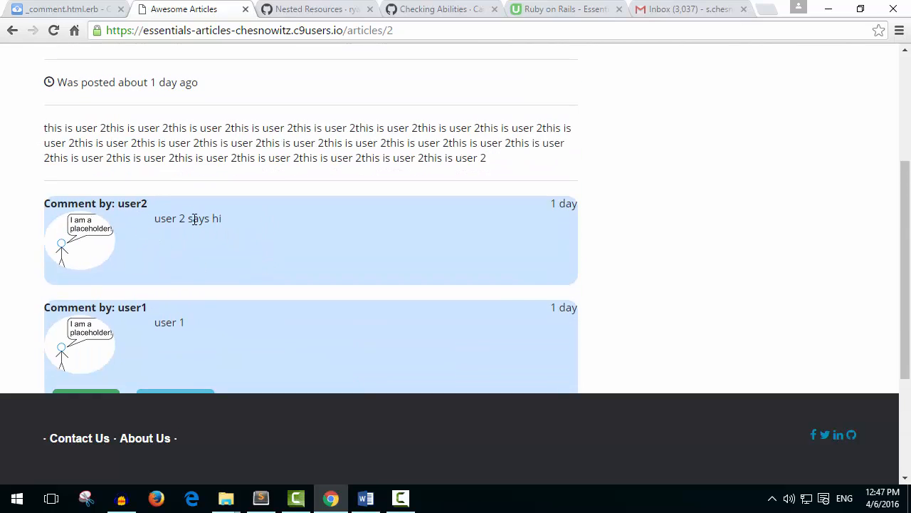
{"action": "scroll", "coordinate": [199, 231], "scroll_direction": "down", "scroll_amount": 1}
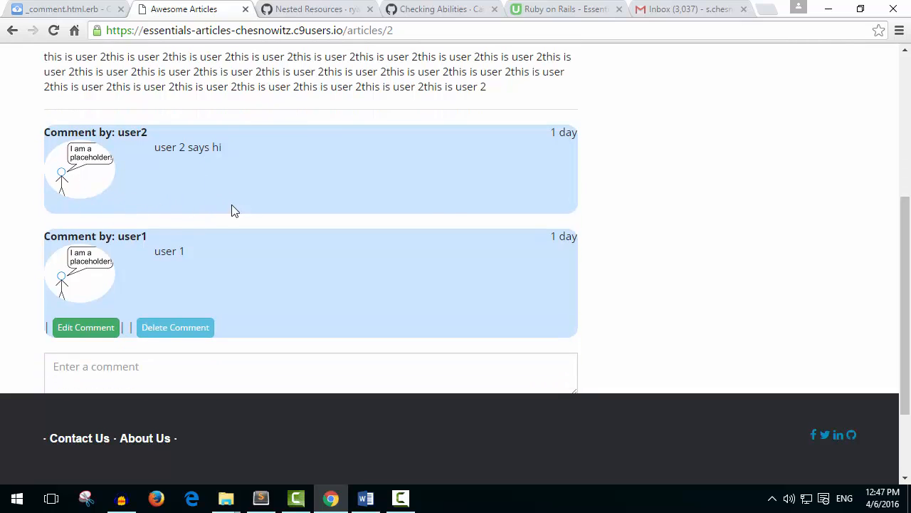
{"action": "scroll", "coordinate": [199, 219], "scroll_direction": "down", "scroll_amount": 2}
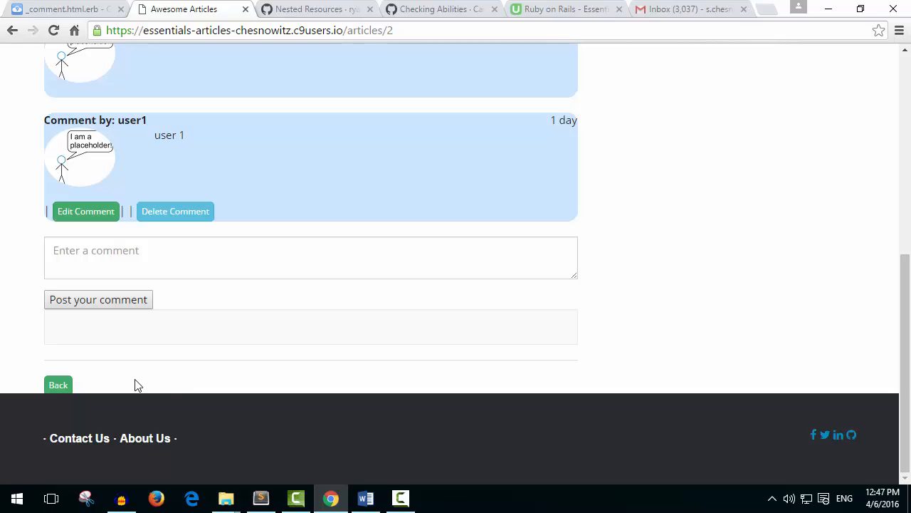
{"action": "scroll", "coordinate": [314, 246], "scroll_direction": "up", "scroll_amount": 4}
{"action": "scroll", "coordinate": [299, 235], "scroll_direction": "up", "scroll_amount": 2}
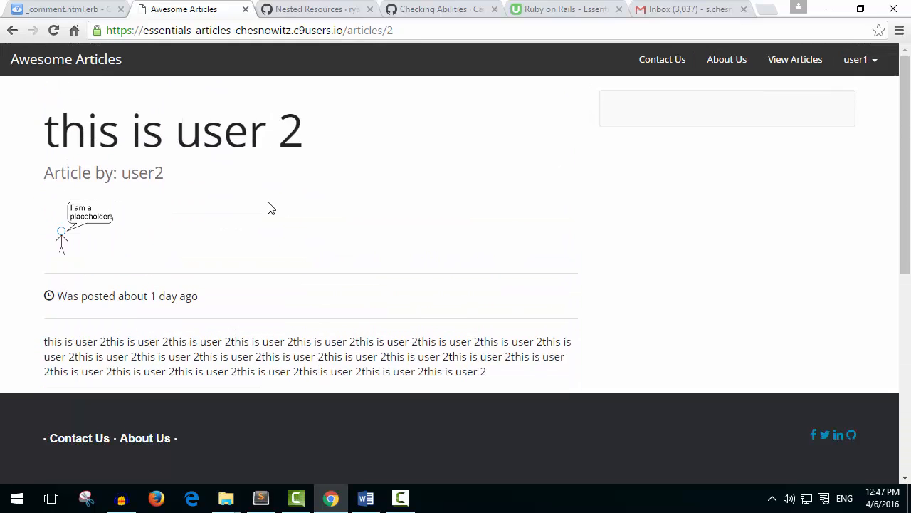